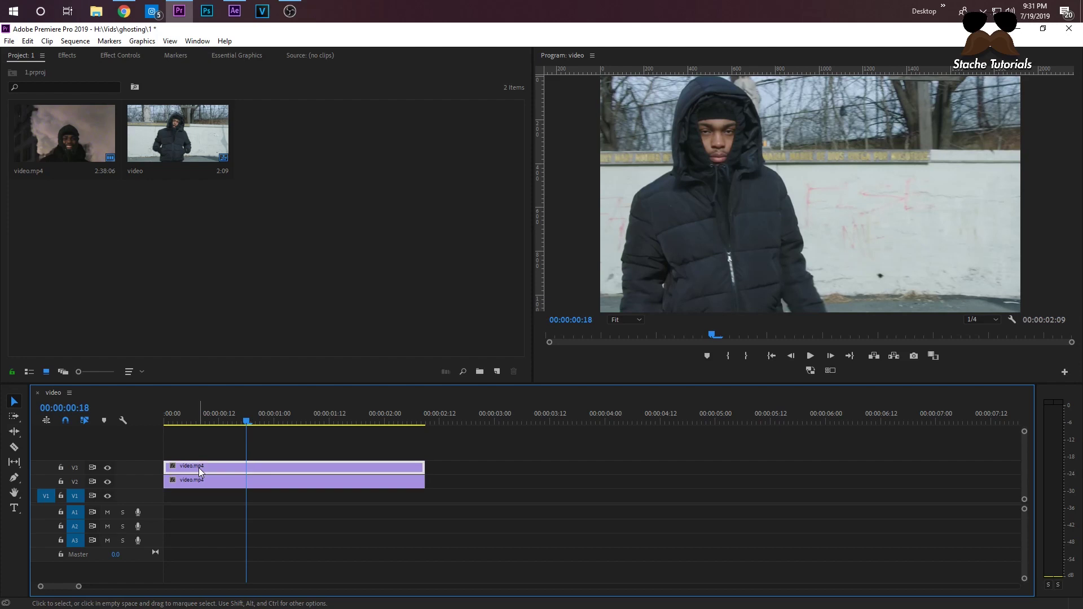
- Replace the upper video.mp4 clip with an After Effects composition and switch to After Effects
right_click(199, 476)
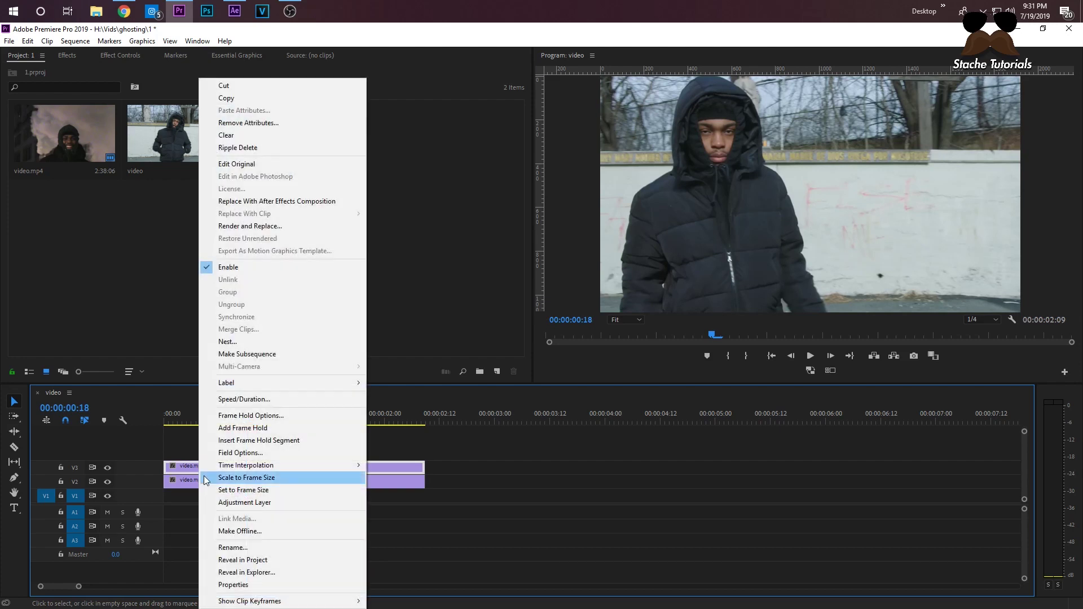
click(289, 203)
click(234, 11)
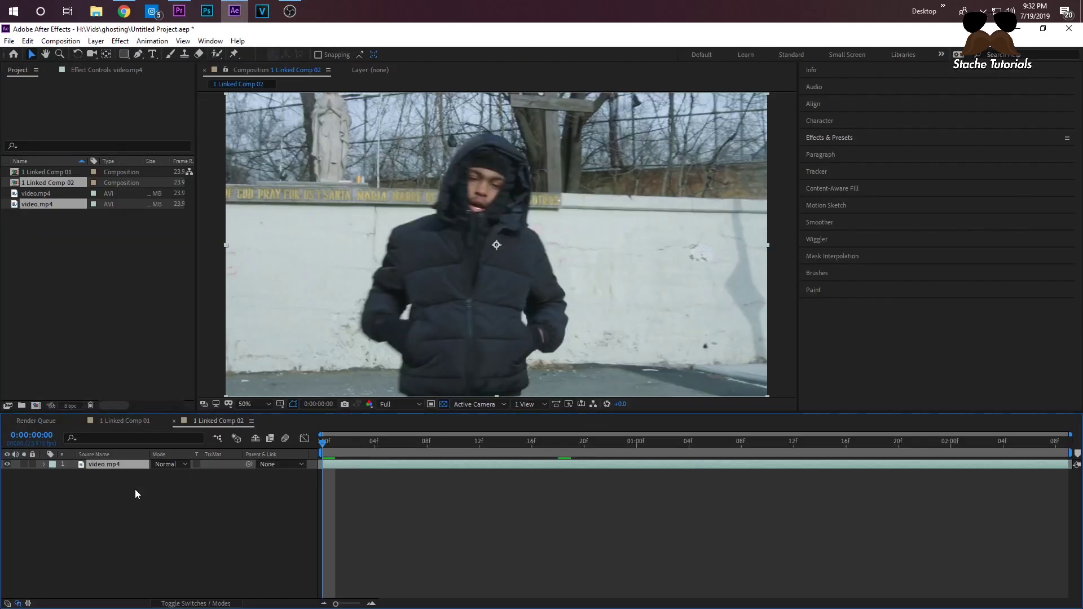
- Duplicate the video.mp4 layer in the 1 Linked Comp 02 composition
click(103, 503)
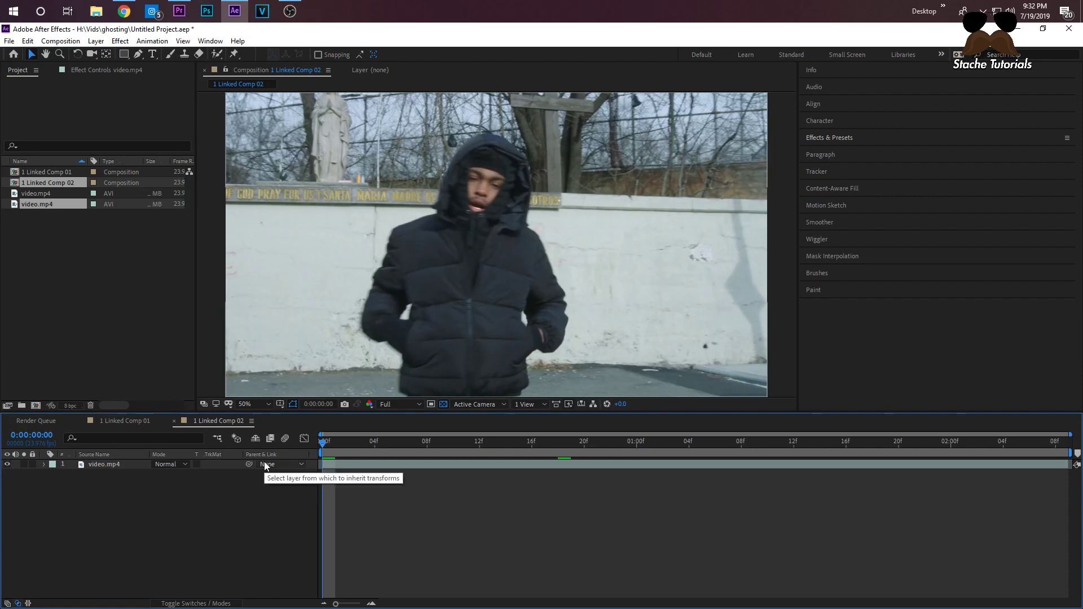
click(125, 464)
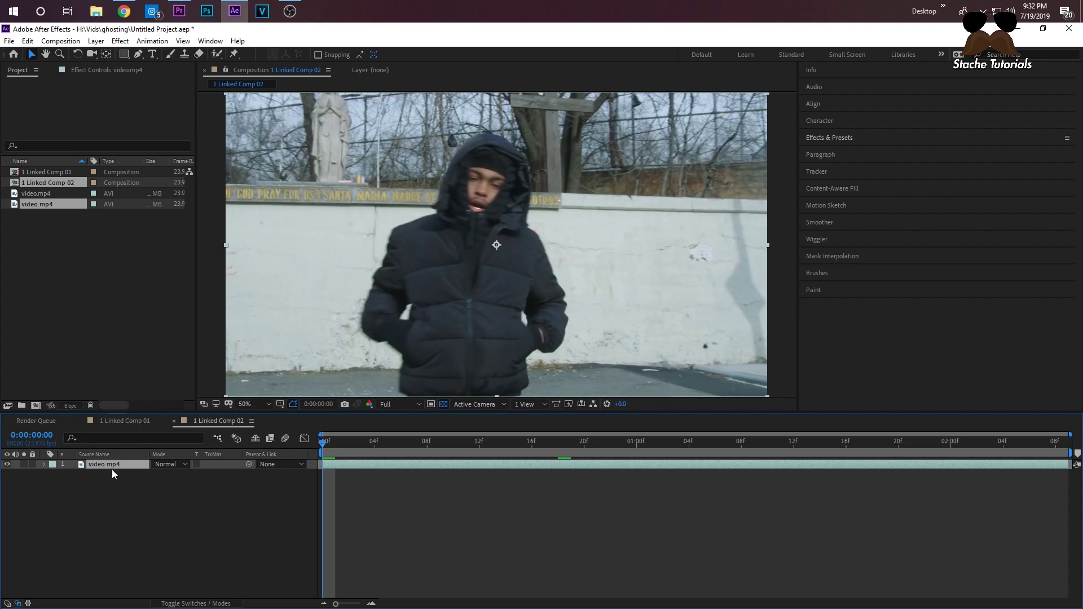
key(ctrl+d)
- Select the hooded man on the first frame of the top video.mp4 layer with the Roto Brush, refining the outline above his hood
click(218, 54)
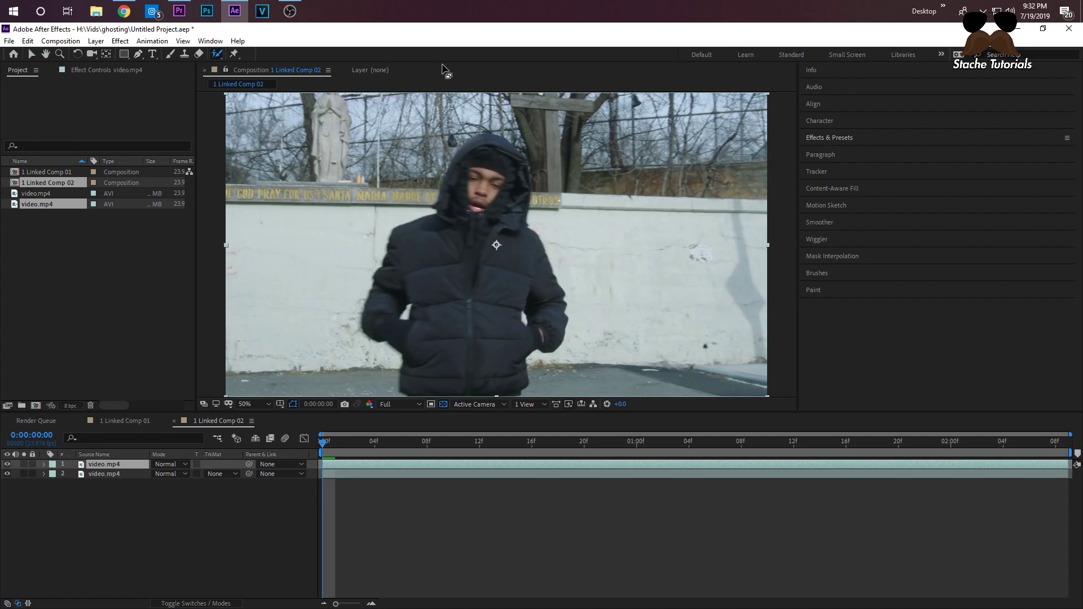
double_click(456, 196)
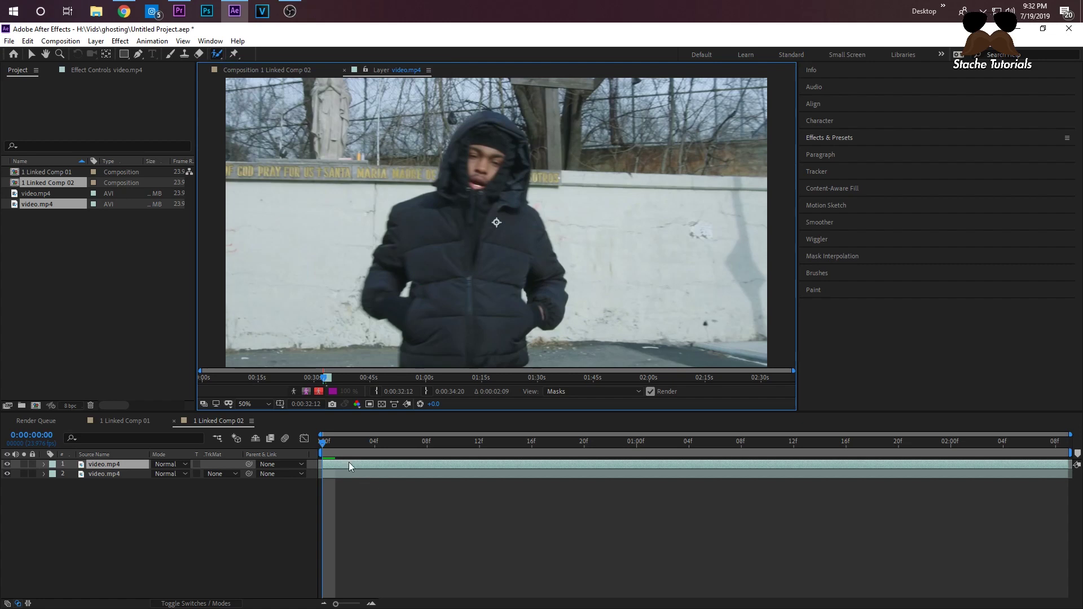
click(329, 446)
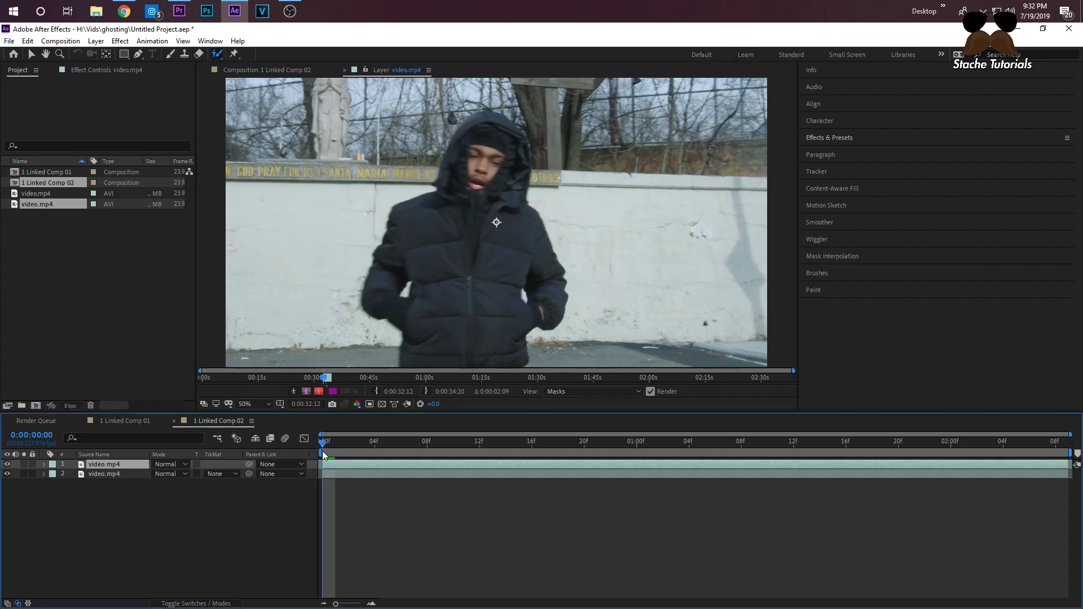
mouse_move(419, 363)
mouse_down()
mouse_move(440, 218)
mouse_move(457, 147)
mouse_move(480, 120)
mouse_move(508, 139)
mouse_move(508, 189)
mouse_up()
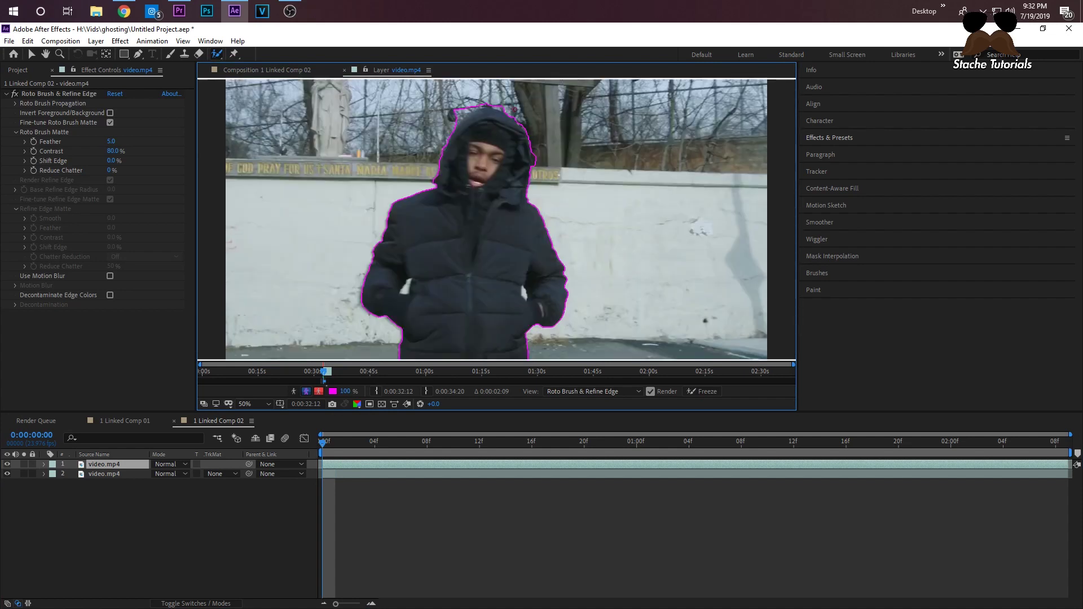
mouse_move(482, 103)
mouse_down()
mouse_move(472, 104)
mouse_move(513, 108)
mouse_up()
- Propagate the Roto Brush selection frame by frame through 0:00:02:02, correcting the man's outline where needed
key(Page_Down)
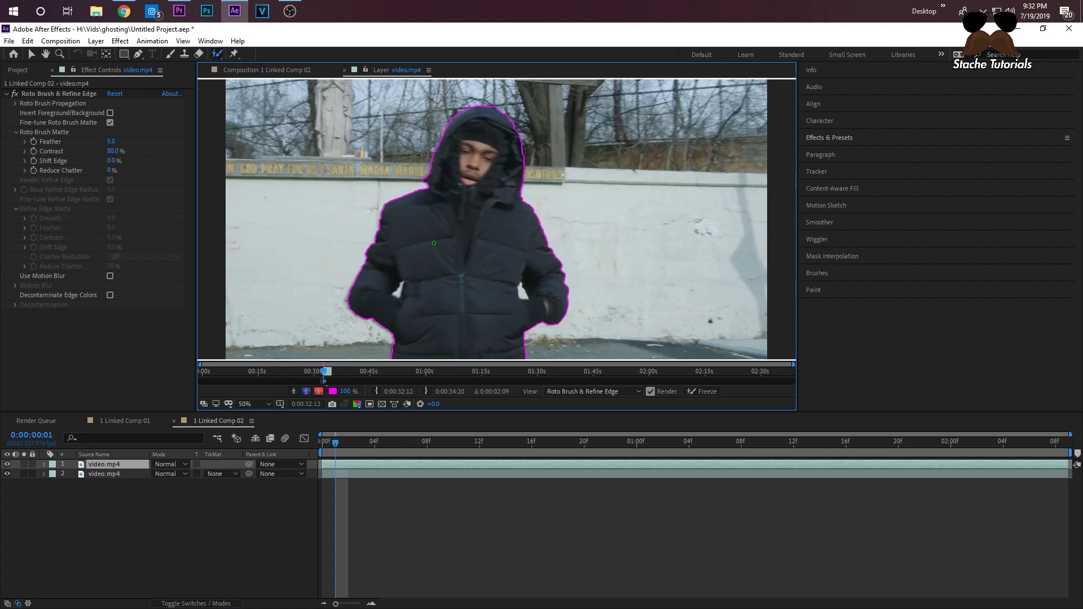
key(Page_Down)
key(Page_Down)
key(Page_Down)
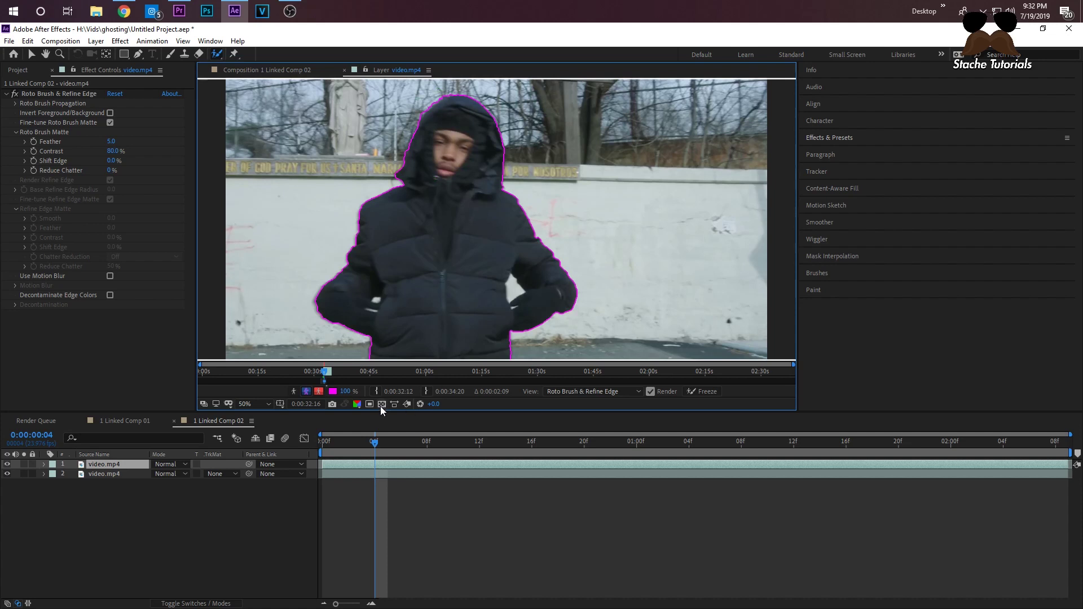
key(Page_Up)
key(Page_Up)
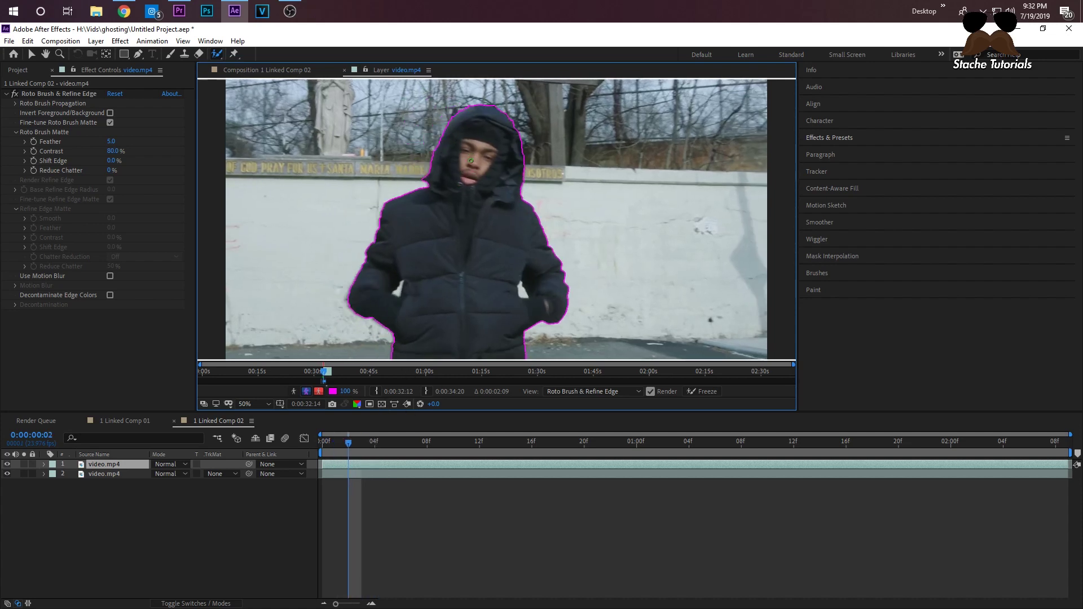
key(Page_Down)
key(Page_Down)
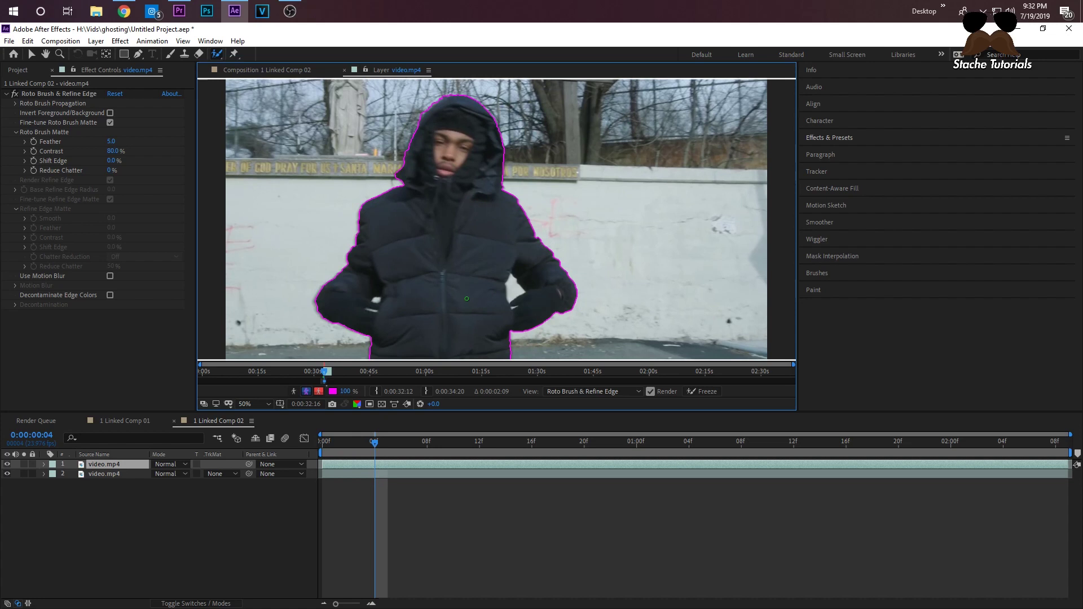
key(Page_Down)
key(Page_Down)
key(Page_Down)
key(Page_Down)
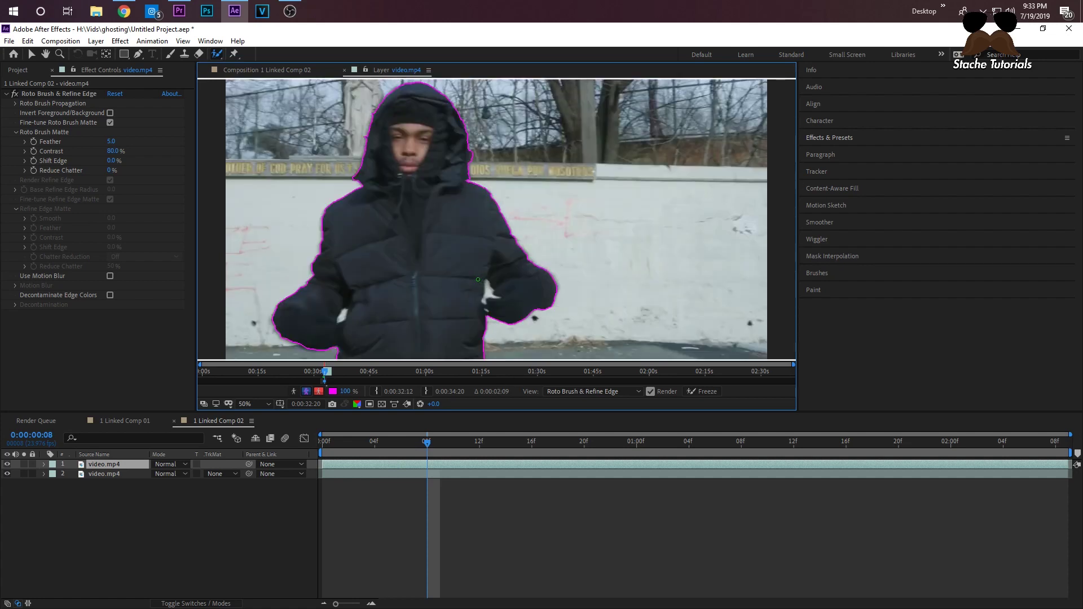
key(comma)
key(Page_Down)
key(Page_Down)
key(Page_Down)
key(Page_Down)
key(Page_Down)
key(Page_Down)
key(Page_Down)
key(Page_Down)
key(Page_Down)
key(Page_Down)
key(Page_Down)
key(Page_Down)
key(Page_Down)
key(Page_Down)
key(Page_Down)
key(Page_Down)
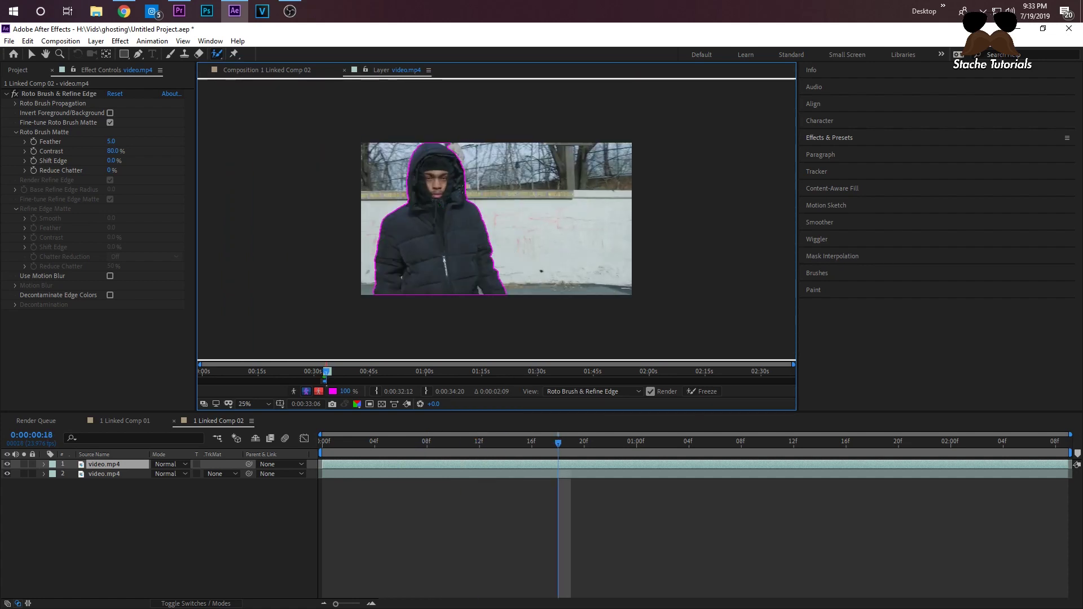
key(Page_Down)
key(Page_Down)
key(Page_Down)
key(Page_Down)
key(Page_Down)
key(Page_Down)
key(Page_Down)
key(Page_Down)
key(Page_Down)
key(Page_Down)
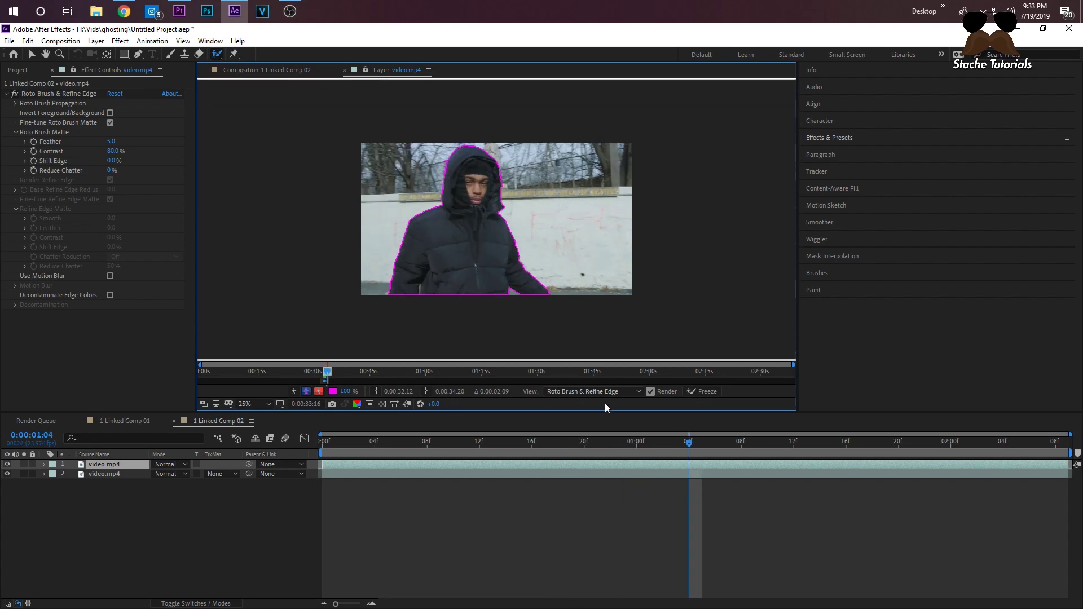
key(Page_Down)
key(Page_Down)
key(Page_Down)
key(Page_Down)
key(Page_Down)
key(Page_Down)
key(Page_Down)
key(Page_Down)
key(Page_Down)
key(Page_Down)
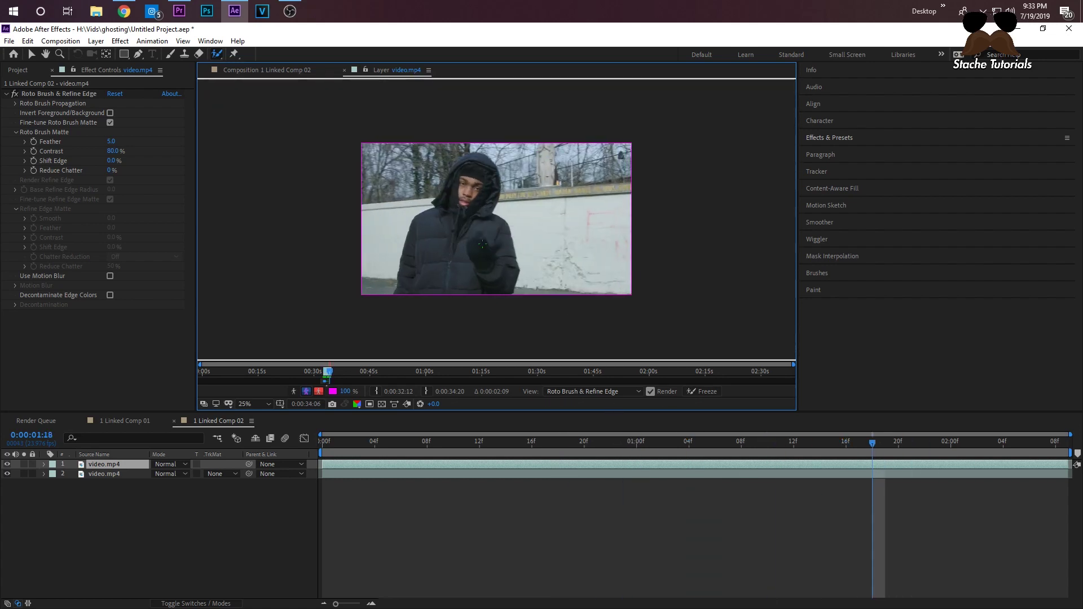
key(Page_Down)
key(Page_Down)
key(Page_Down)
key(Page_Down)
key(Page_Down)
key(Page_Down)
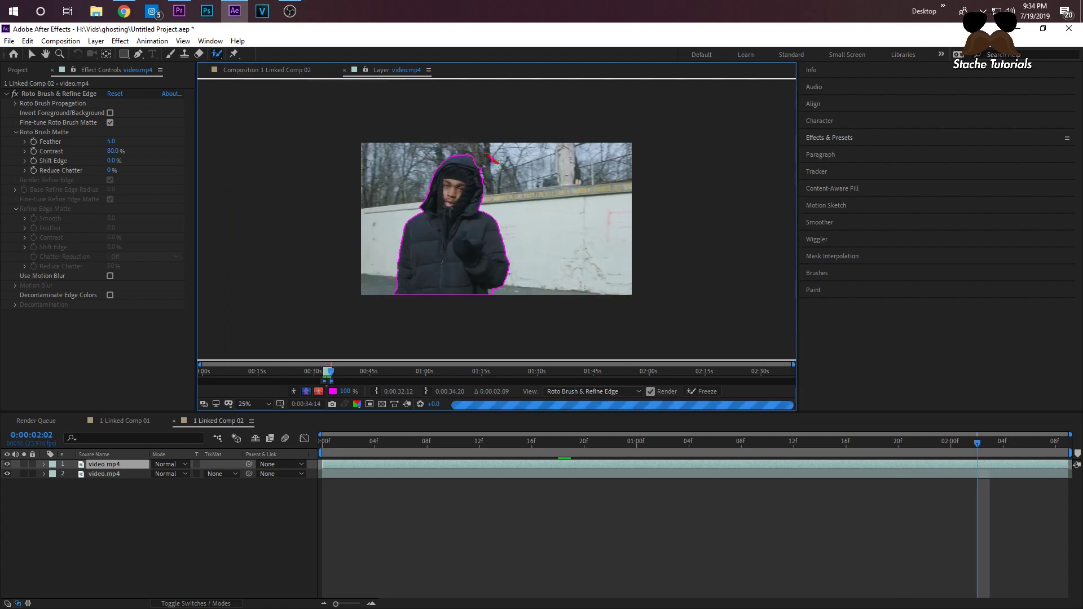
- Go back to the first frame and scrub through the clip to check the Roto Brush outline
key(period)
key(Home)
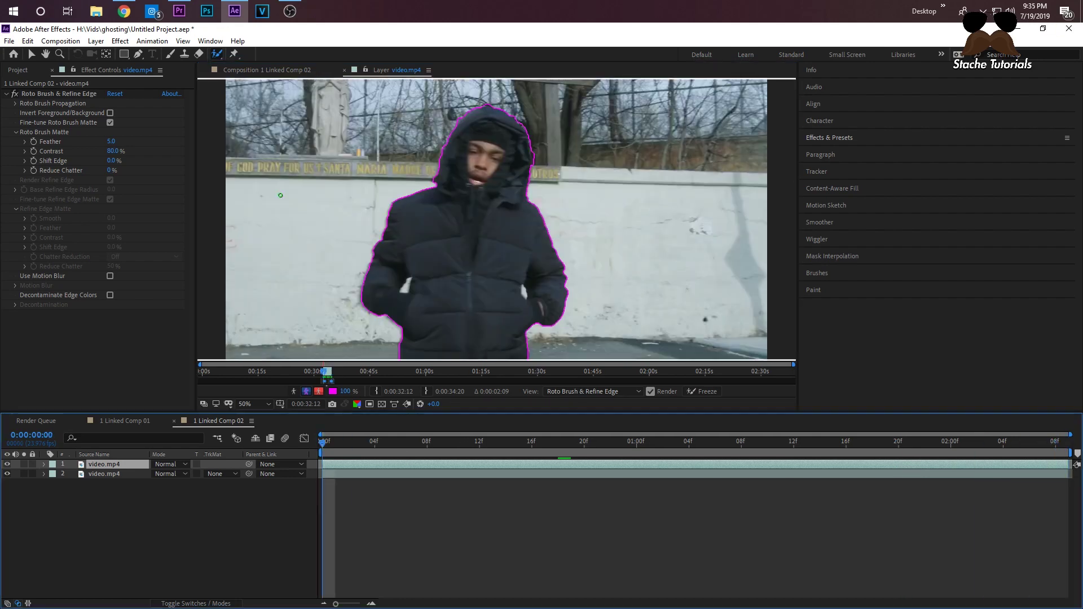
drag(339, 441, 807, 431)
drag(701, 443, 388, 444)
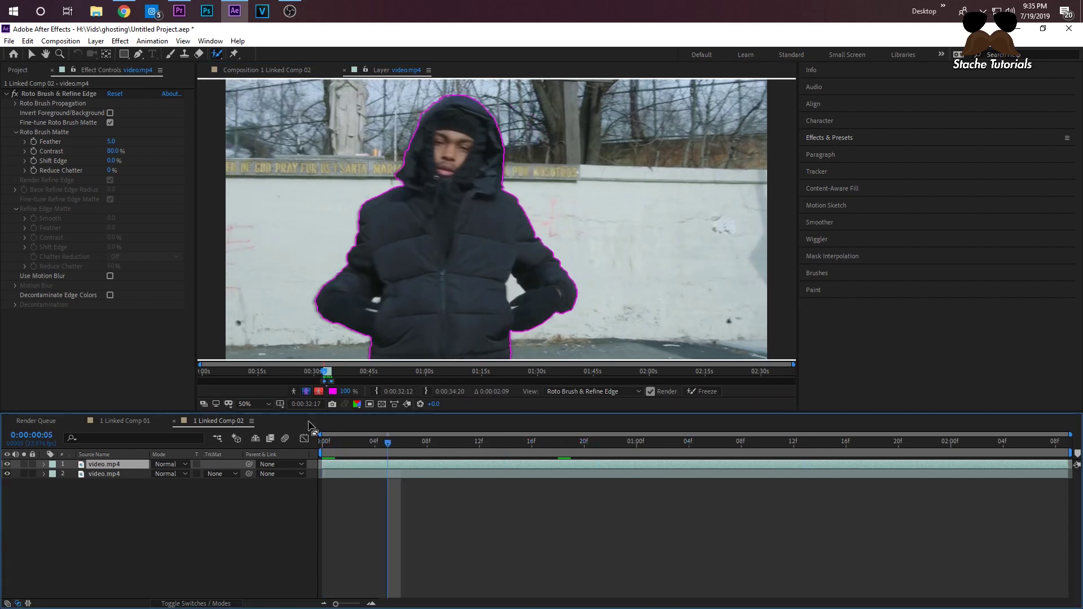
- Return to the composition view and preview the man's cutout with the bottom layer temporarily hidden
click(257, 70)
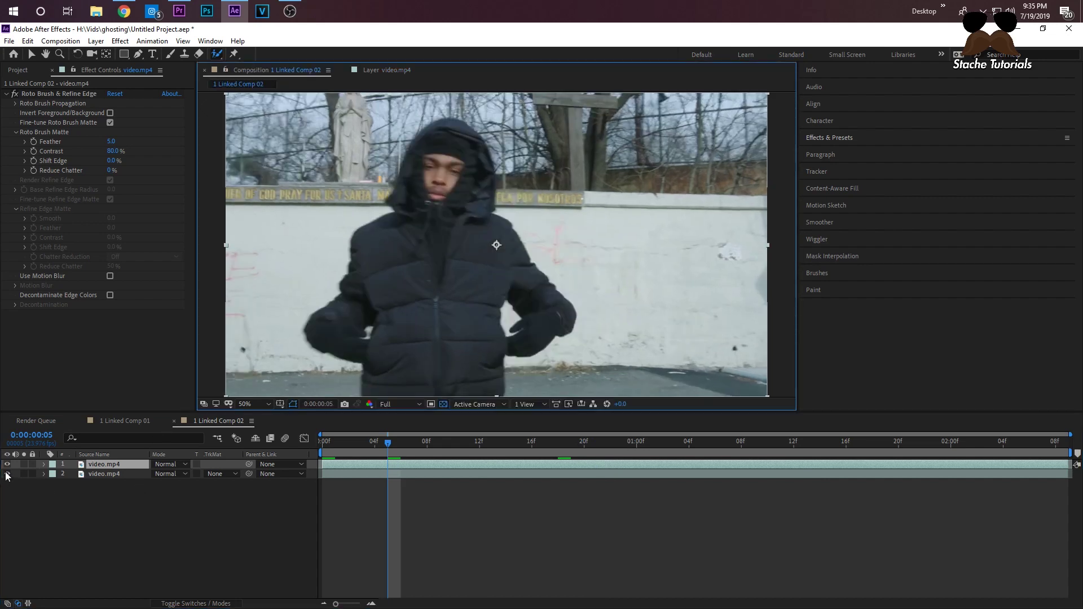
click(96, 477)
click(7, 474)
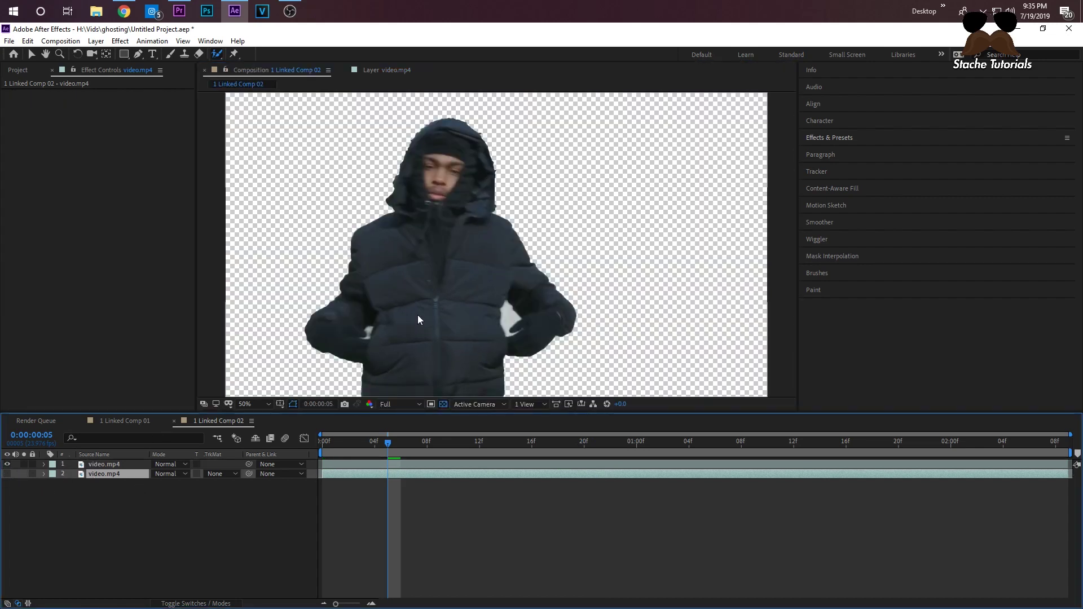
drag(398, 449, 1015, 445)
key(space)
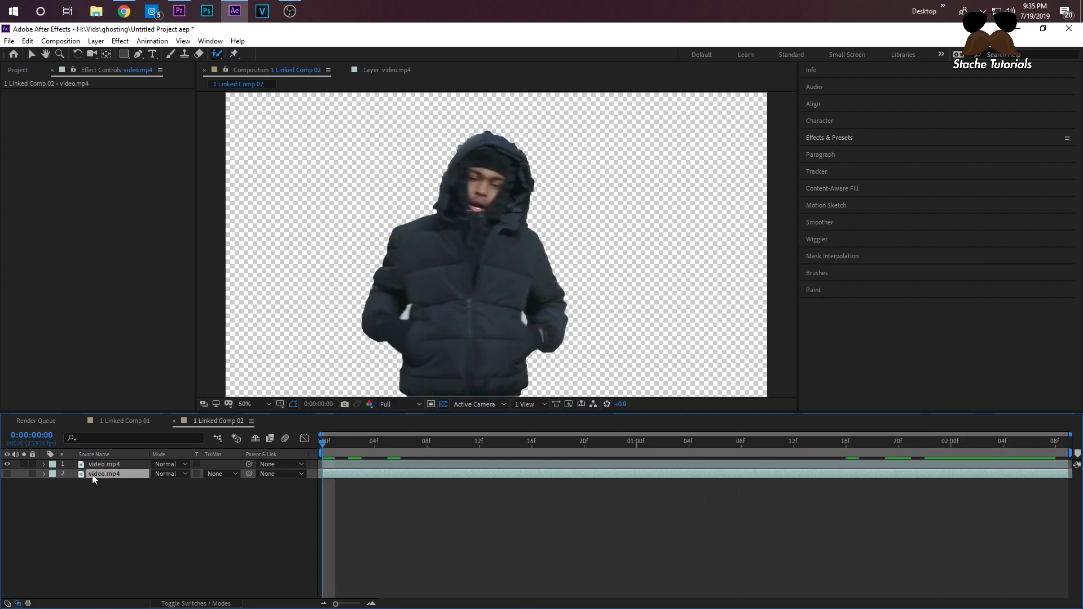
click(7, 475)
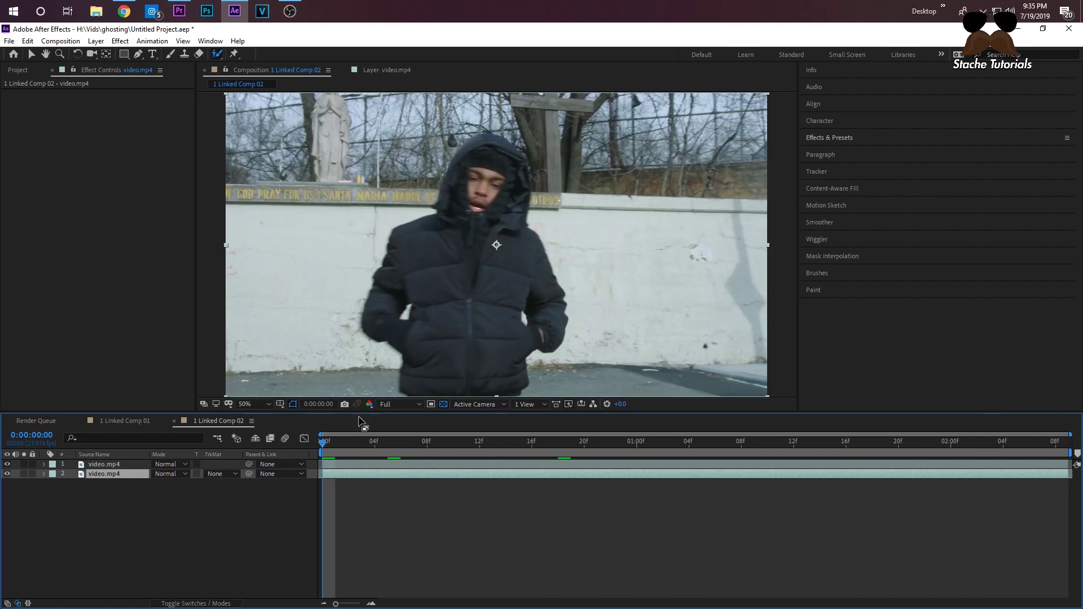
- Set the Roto Brush Matte feather of the top video.mp4 layer to 12
click(357, 466)
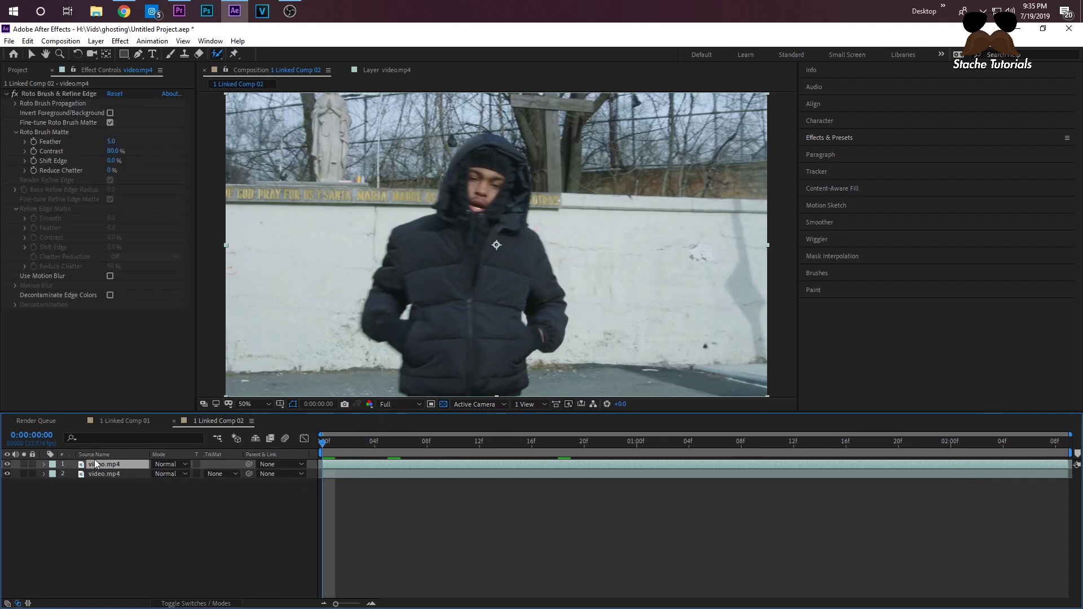
click(111, 141)
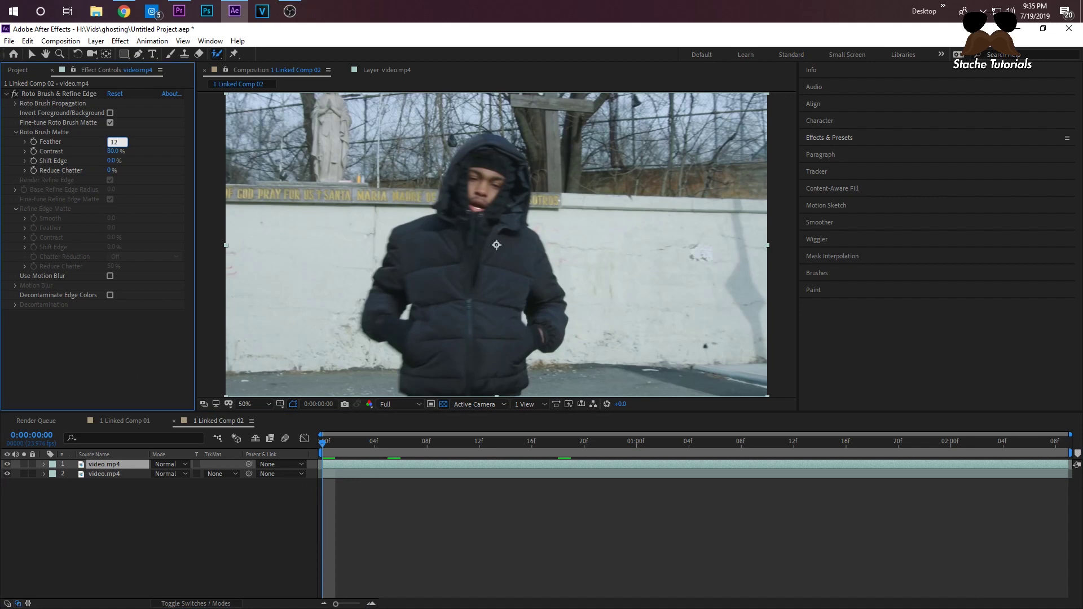
text(12)
key(Return)
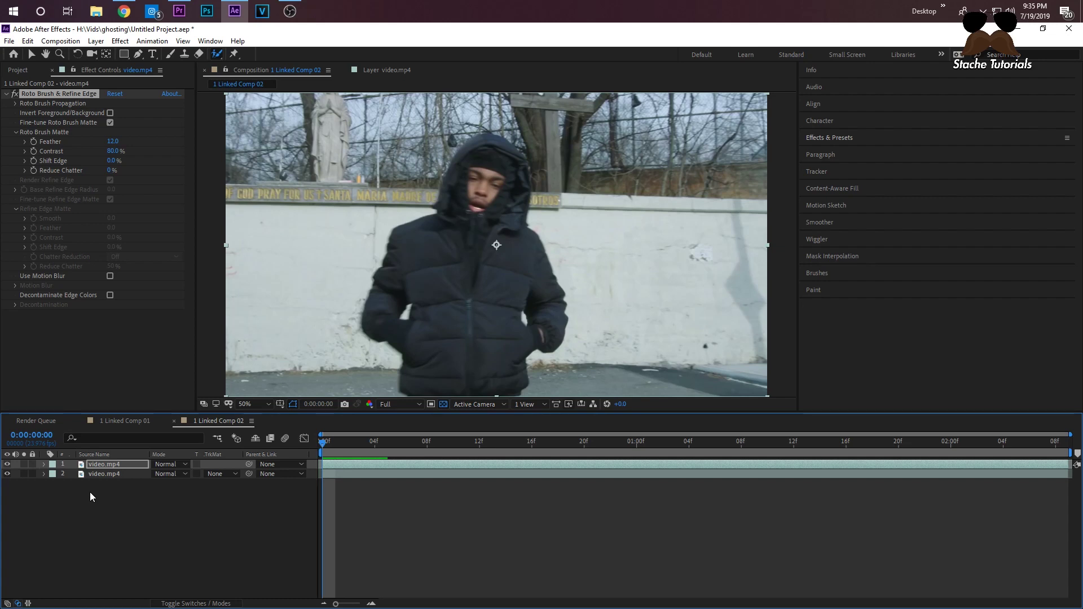
- Duplicate the rotoscoped top layer and briefly hide the bottom layer to check the cutout
click(138, 516)
click(129, 464)
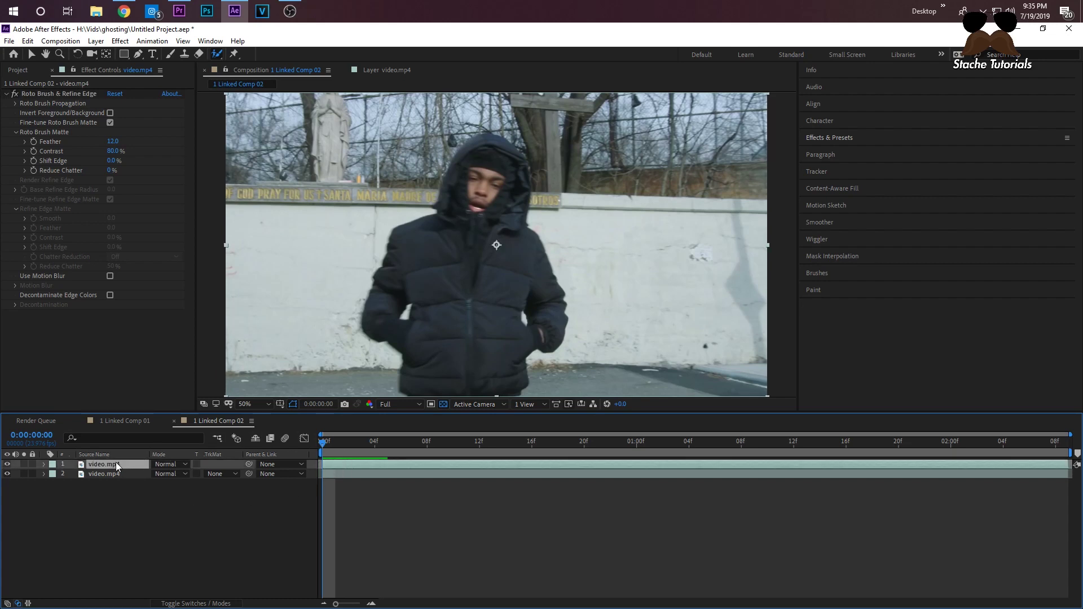
key(ctrl+d)
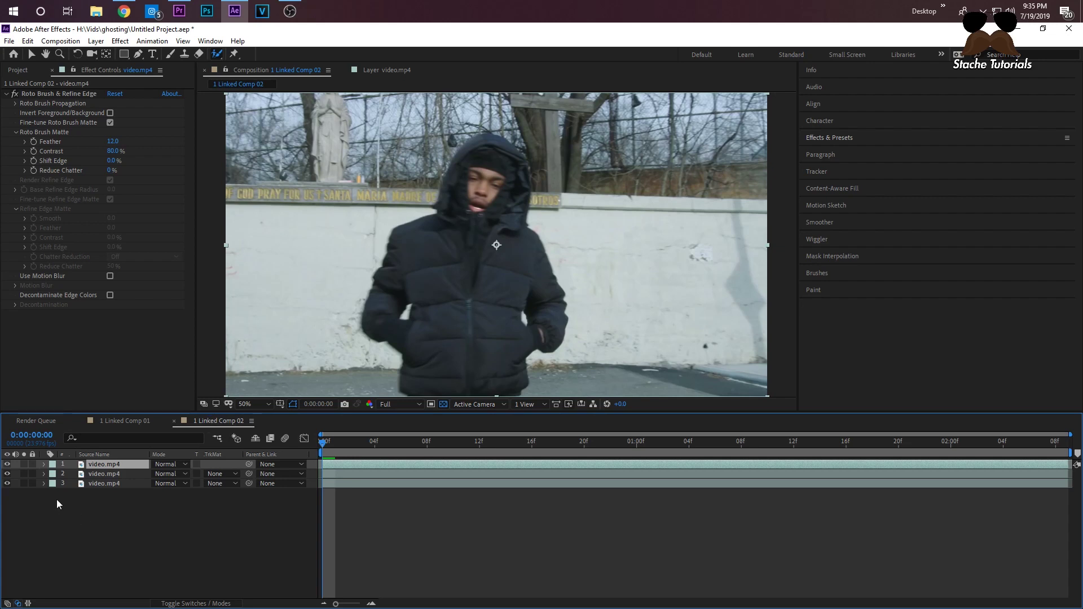
click(7, 484)
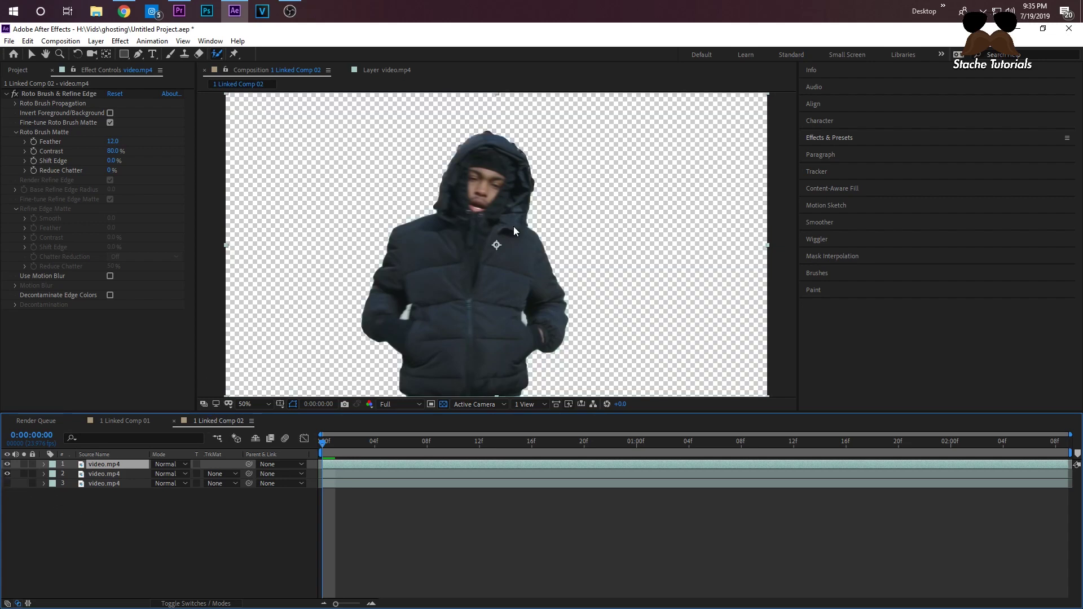
click(6, 484)
- Find the trails effects and apply S_Trails to the middle video.mp4 layer
click(855, 139)
click(839, 151)
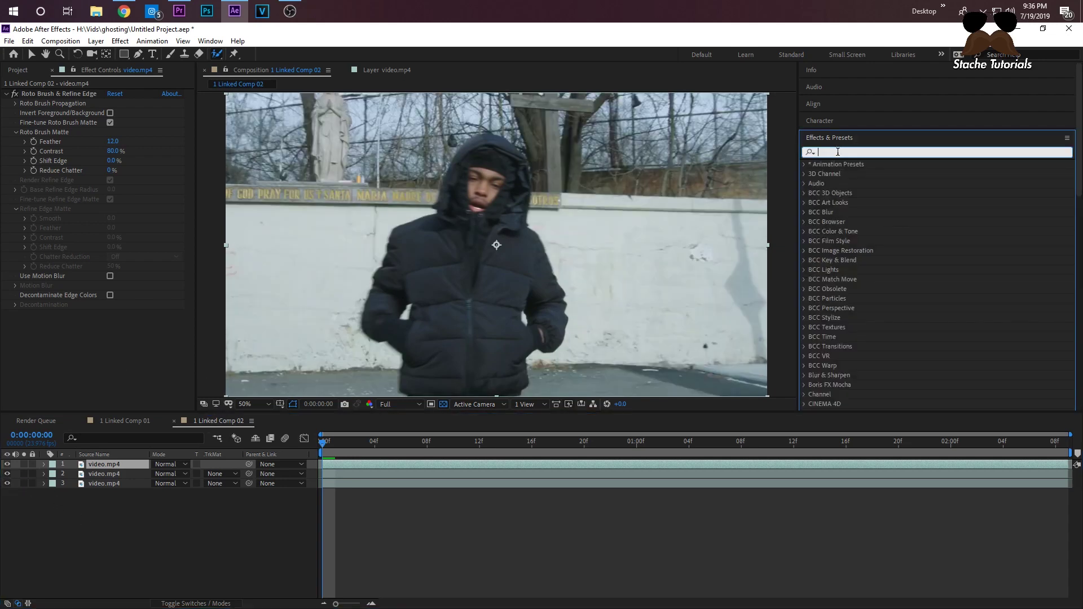
text(tr)
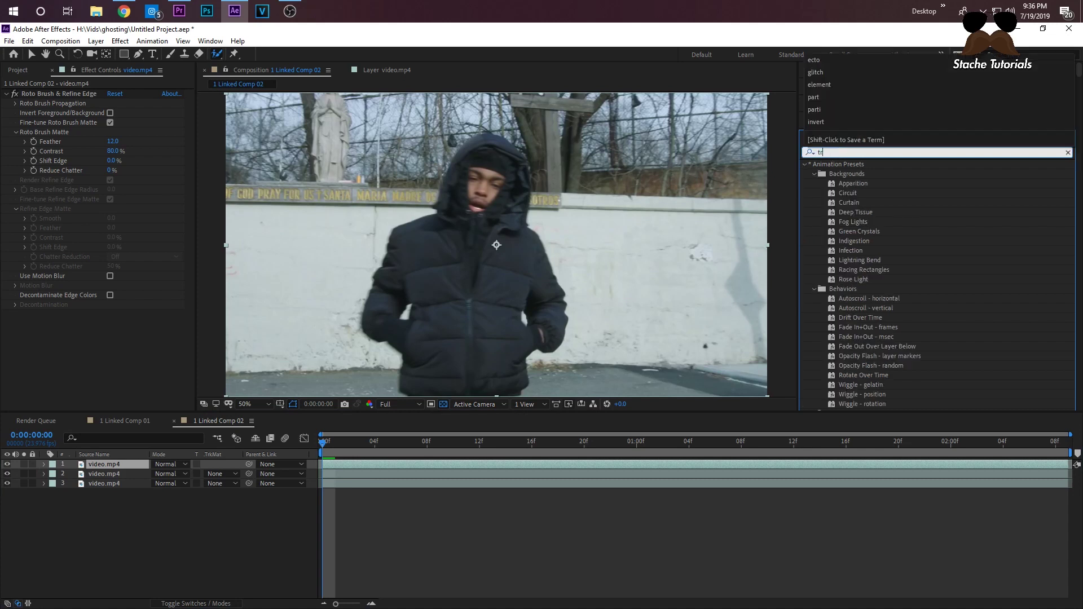
text(aaiol)
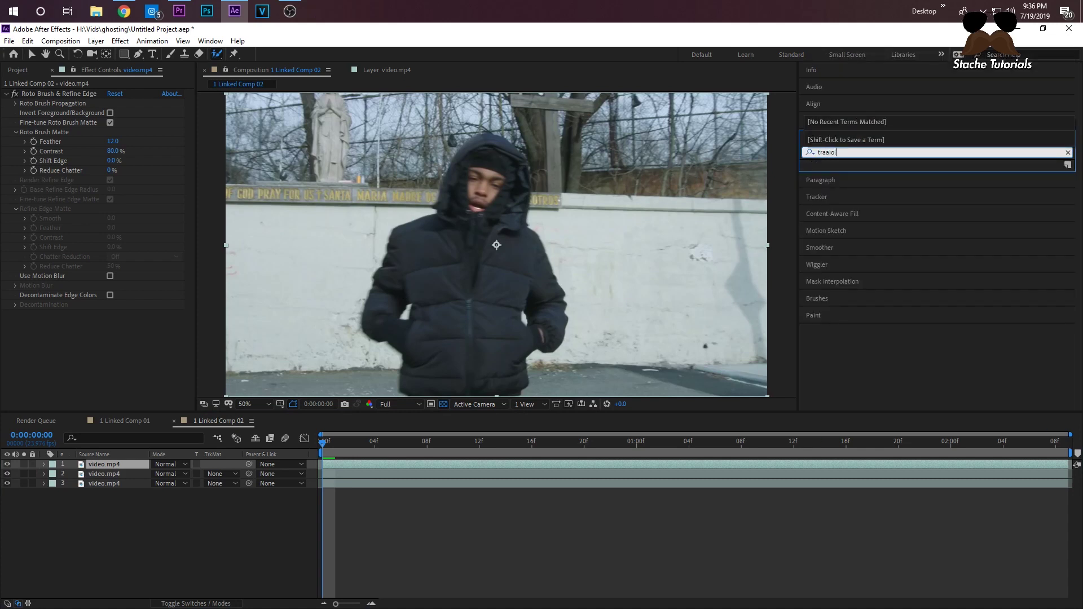
key(BackSpace)
key(BackSpace)
key(BackSpace)
key(BackSpace)
text(ils)
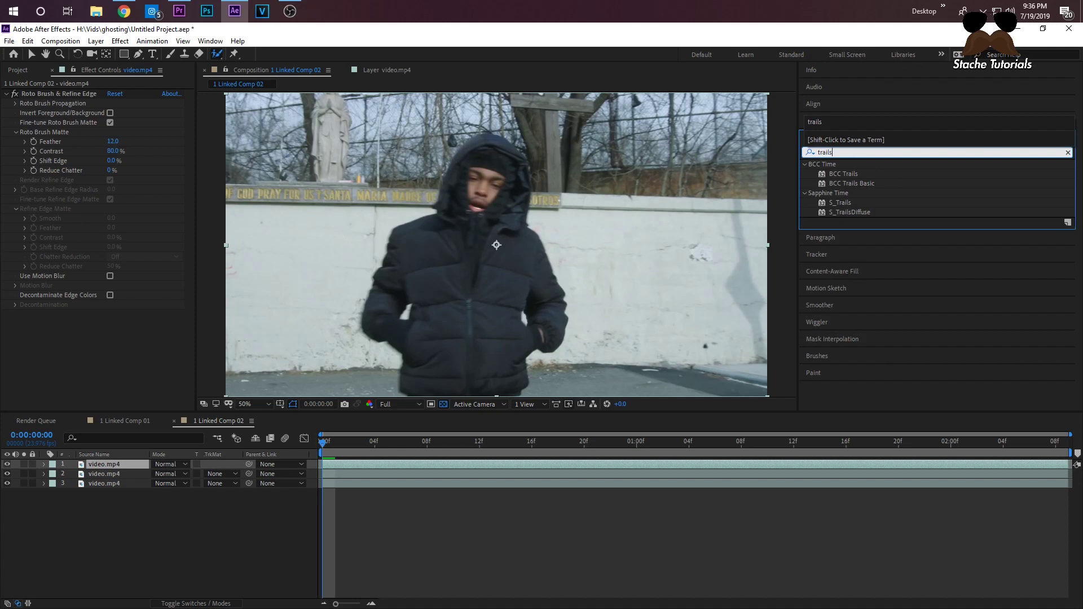
mouse_move(826, 203)
mouse_down()
mouse_move(435, 367)
mouse_move(374, 475)
mouse_up()
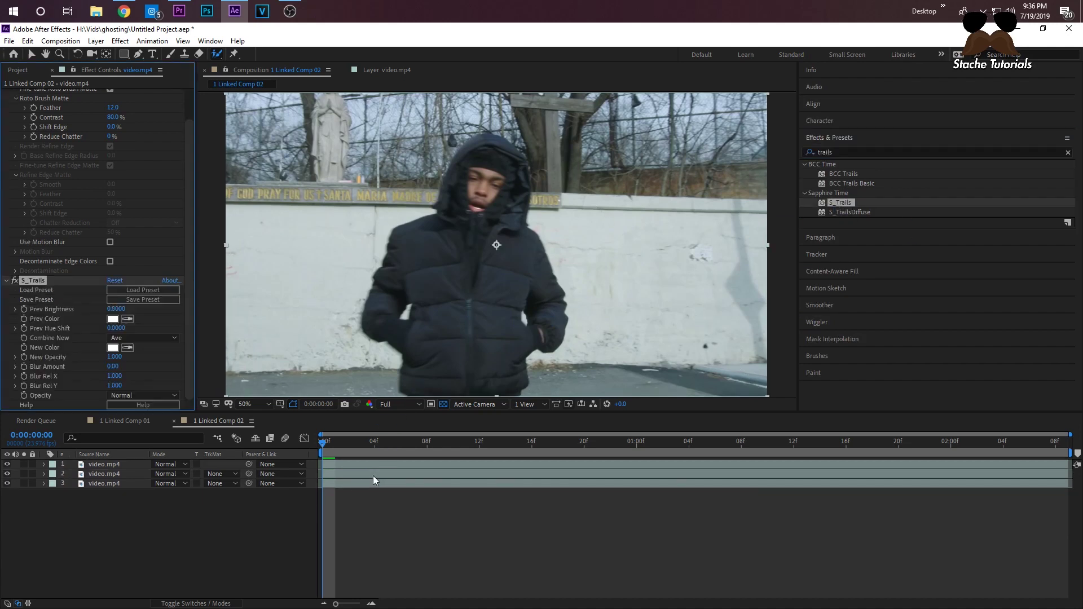
- Move the playhead to 0:00:00:20 and set the composition preview resolution to Half
drag(339, 442, 586, 448)
click(399, 403)
click(395, 437)
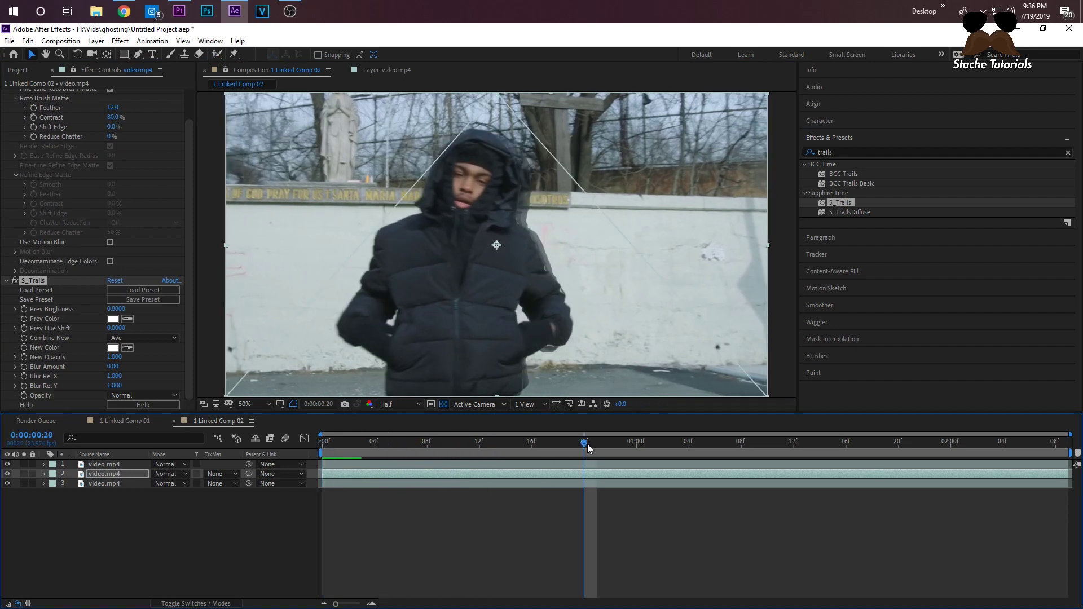
- Set the S_Trails Combine New mode to Max and preview the trail over the first frames of the composition
click(350, 445)
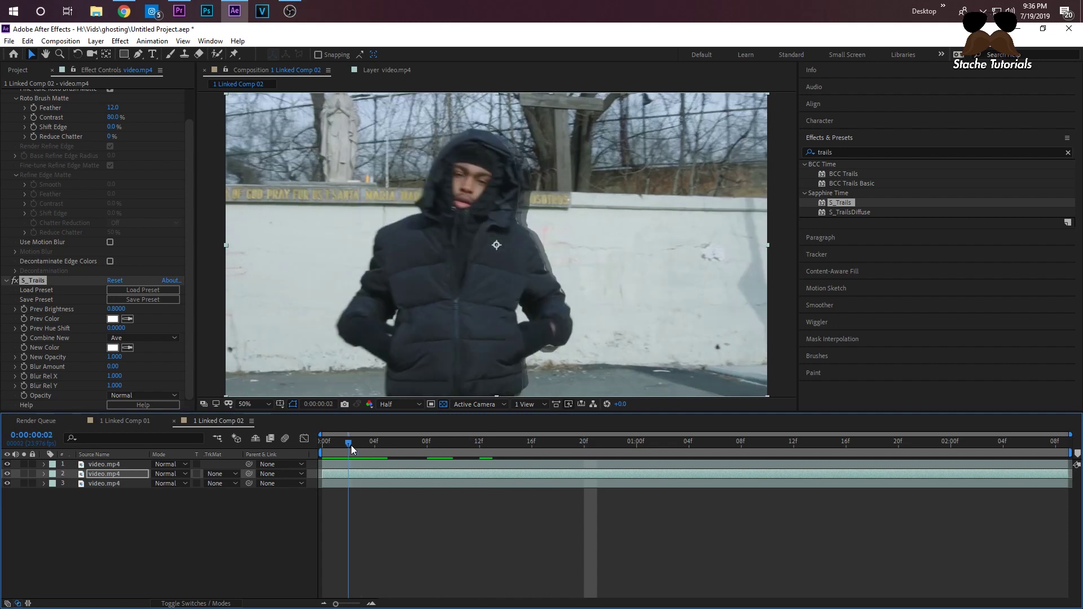
drag(350, 445, 397, 454)
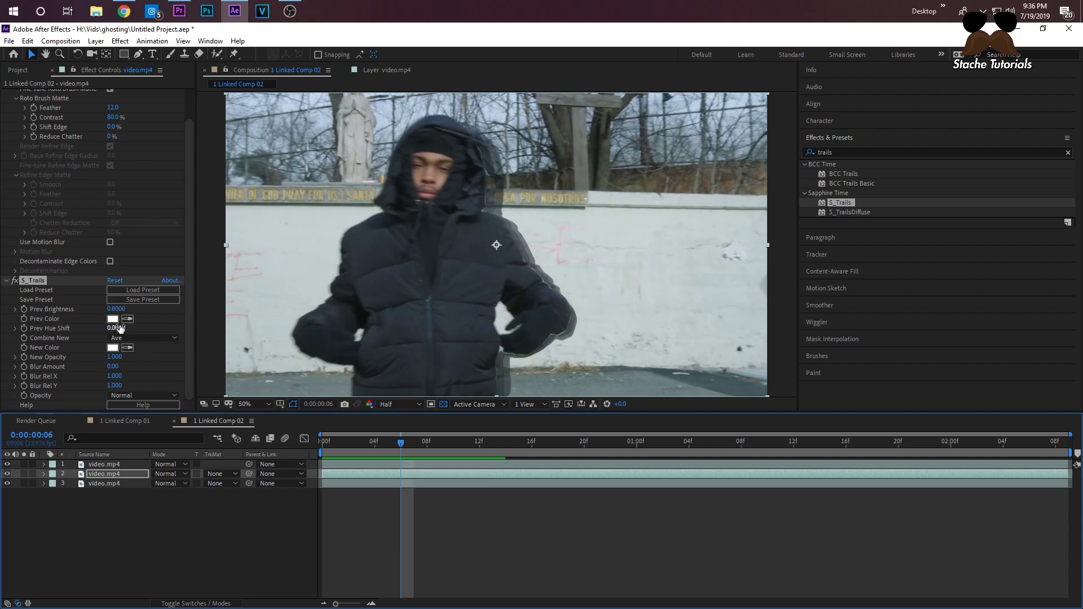
click(151, 338)
click(159, 360)
click(305, 427)
key(space)
drag(518, 457, 454, 452)
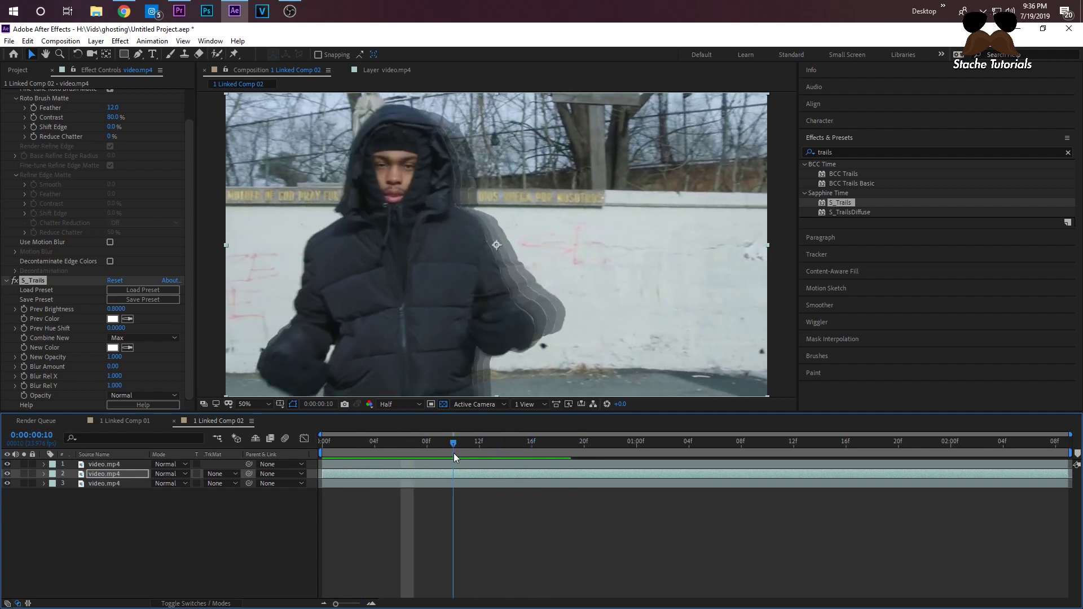
- Try Screen and Add as the S_Trails Combine New mode, previewing the trail with each one
click(144, 337)
click(130, 375)
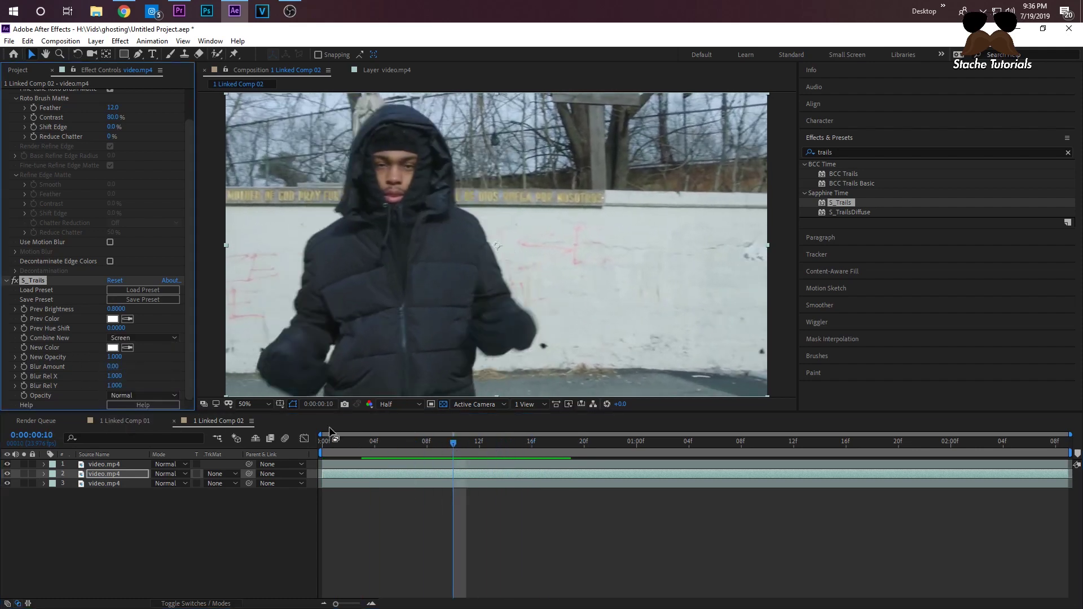
drag(346, 442, 506, 458)
click(157, 339)
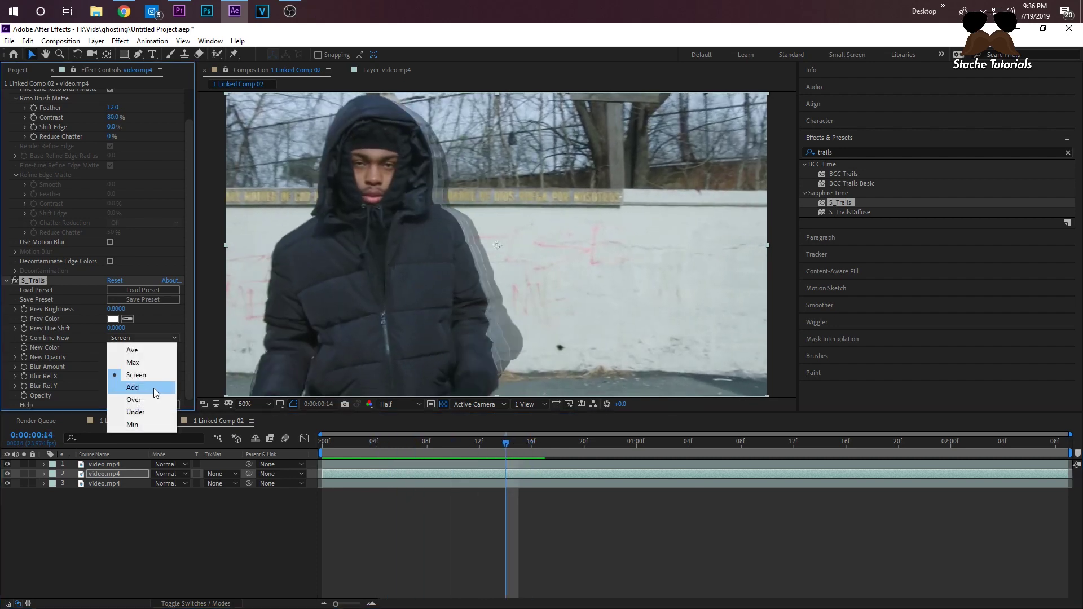
click(154, 388)
drag(364, 445, 440, 454)
- Set the S_Trails Combine New mode to Over and preview the first frames up to 0:00:00:07
click(144, 338)
click(139, 399)
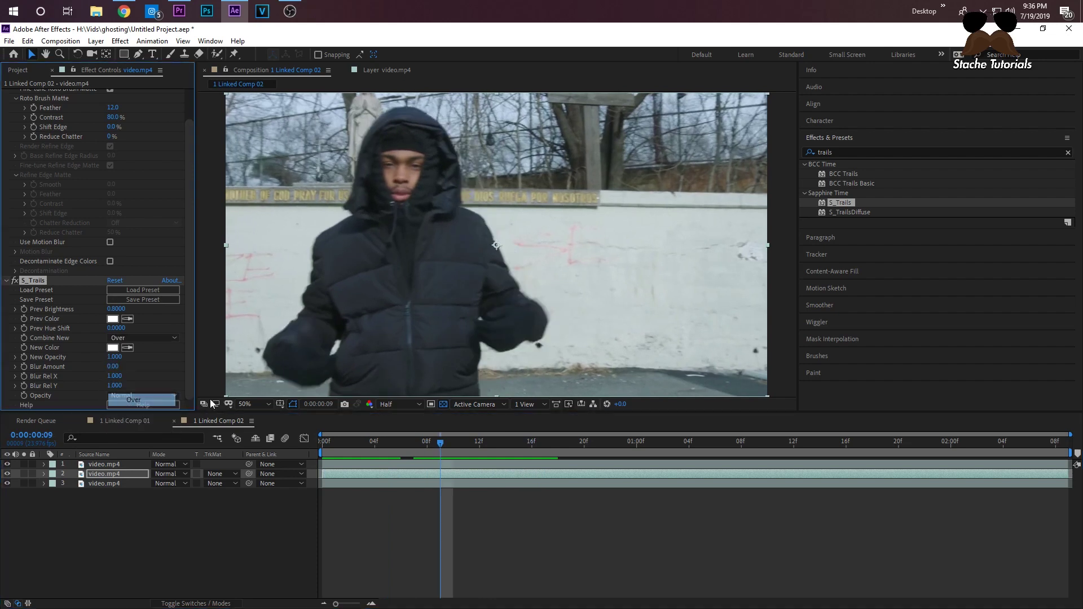
drag(338, 445, 418, 467)
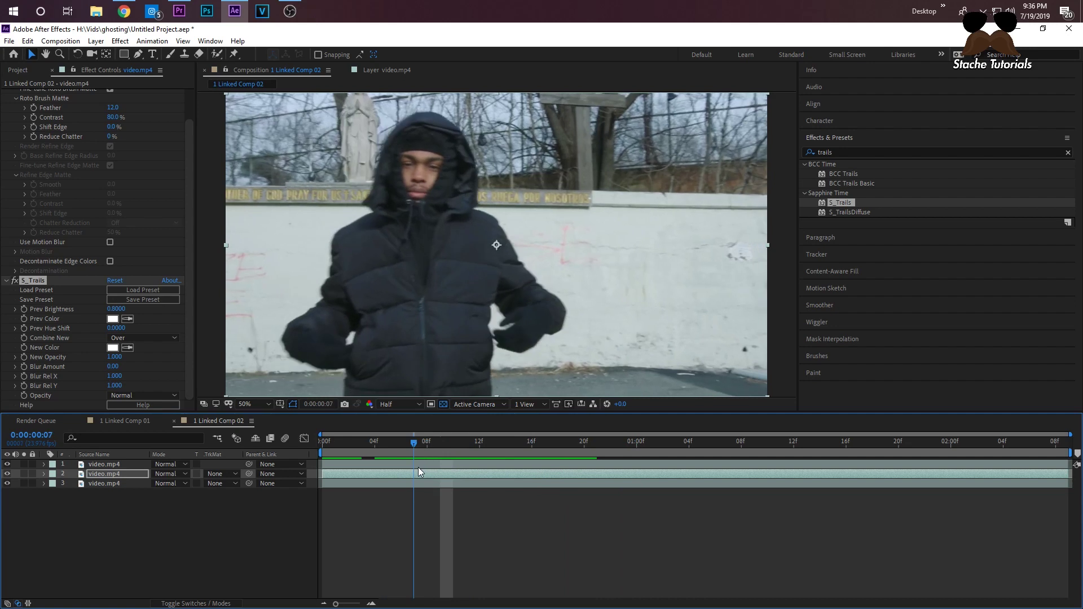
- Try a Prev Brightness of 1 in S_Trails, restore it to 0.8, and preview the trail with each value
click(117, 309)
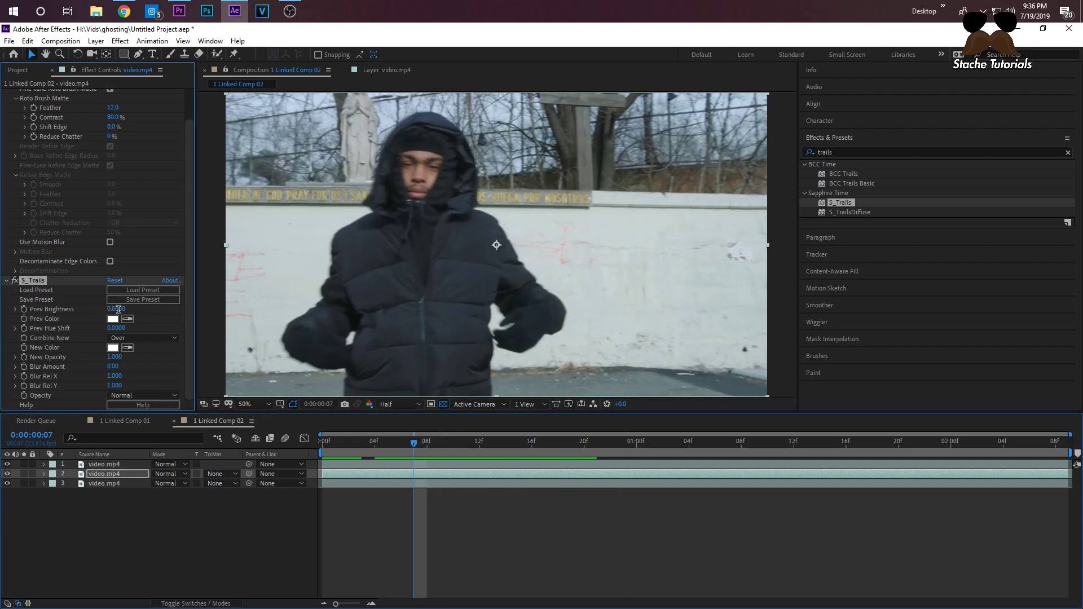
text(1)
key(Return)
mouse_move(361, 448)
mouse_down()
mouse_move(321, 451)
mouse_move(620, 456)
mouse_move(379, 442)
mouse_up()
drag(593, 443, 662, 446)
click(119, 309)
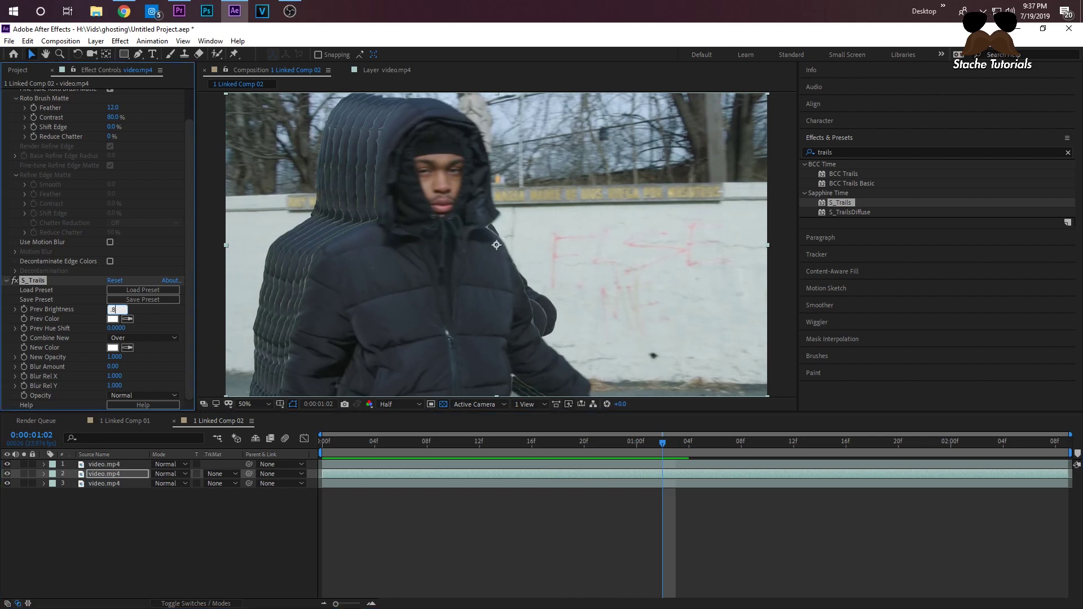
key(Return)
drag(353, 446, 673, 441)
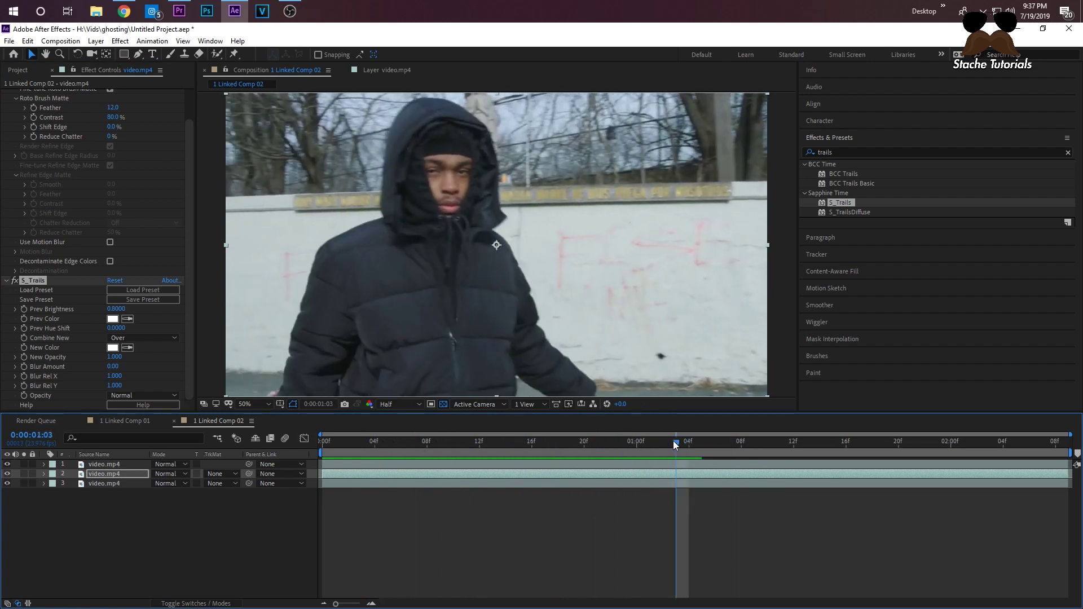
- Disable and collapse S_Trails on the middle video.mp4 layer, find the Echo effect and apply it to that layer
click(865, 149)
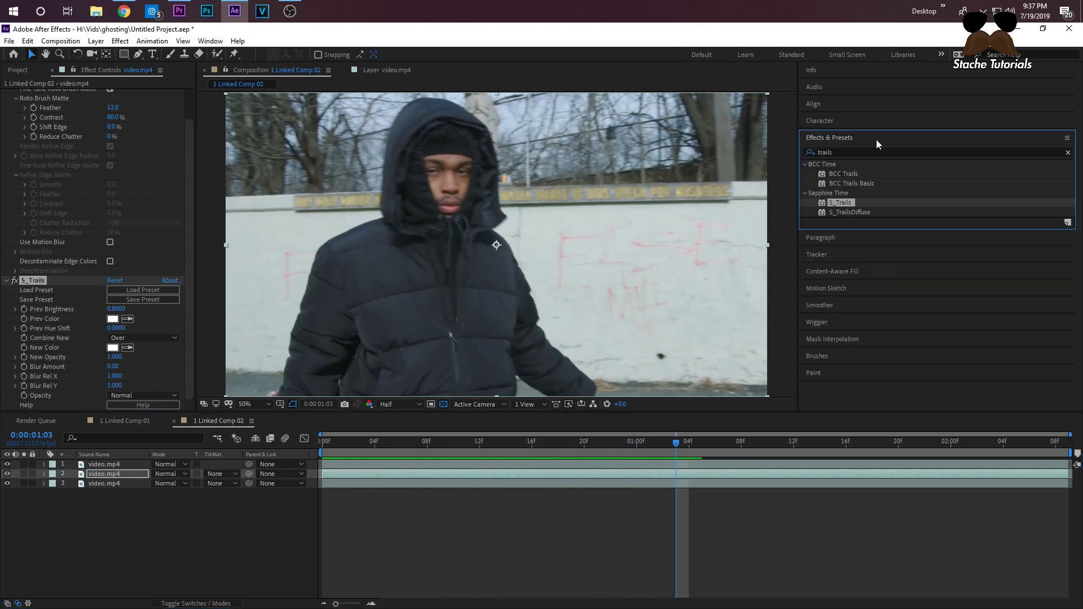
click(866, 152)
key(BackSpace)
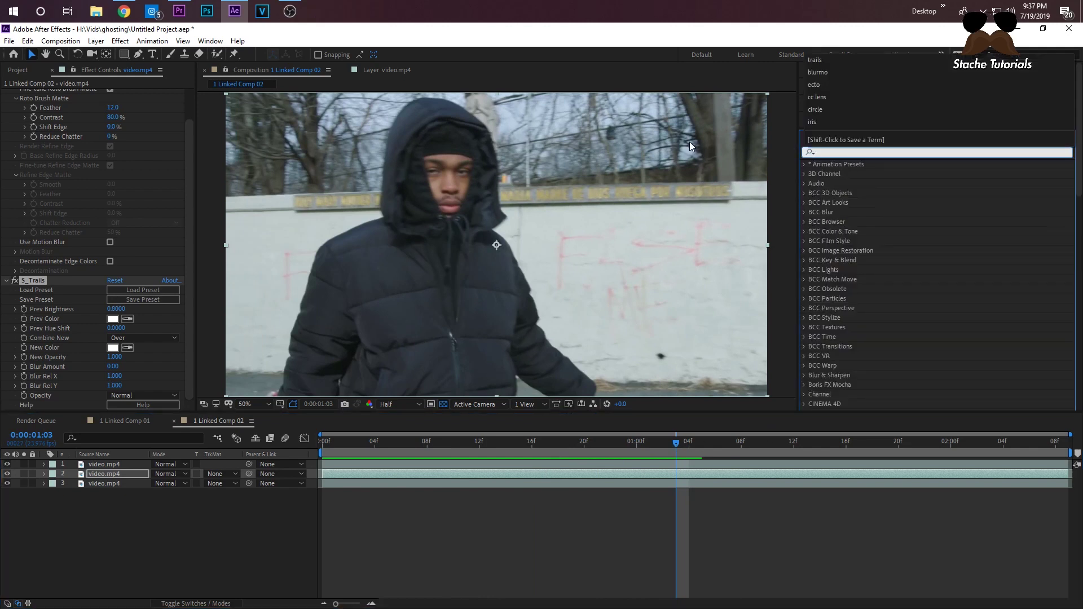
click(14, 281)
click(865, 152)
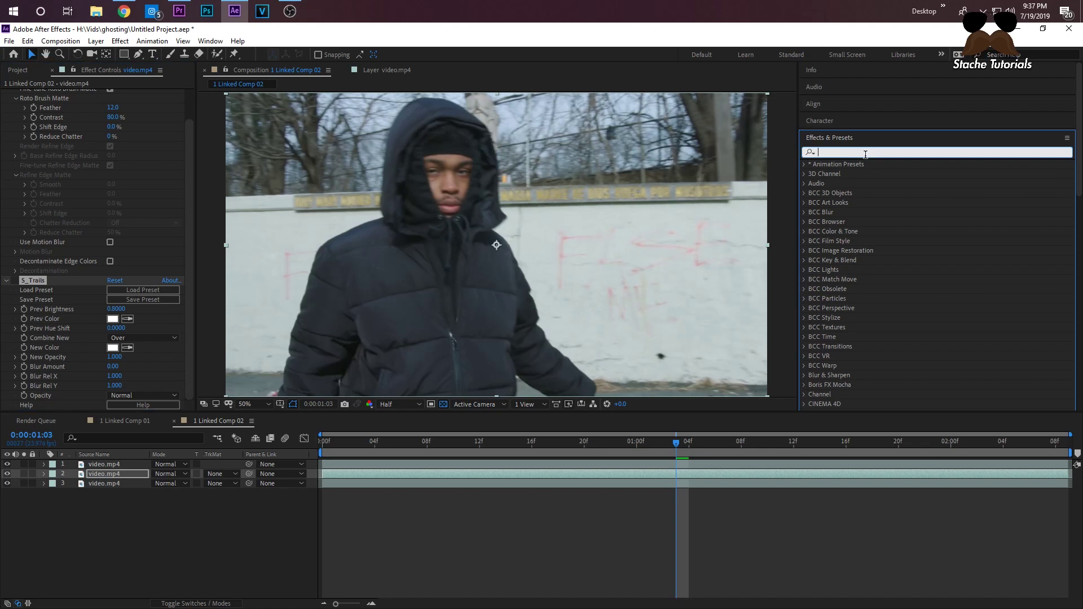
text(echo)
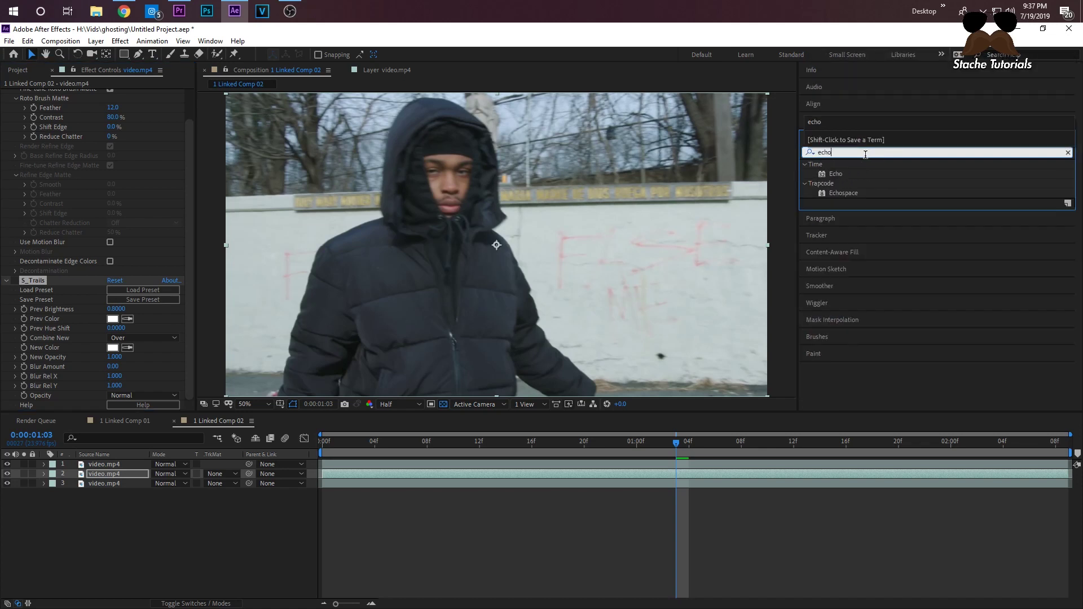
drag(830, 178, 348, 446)
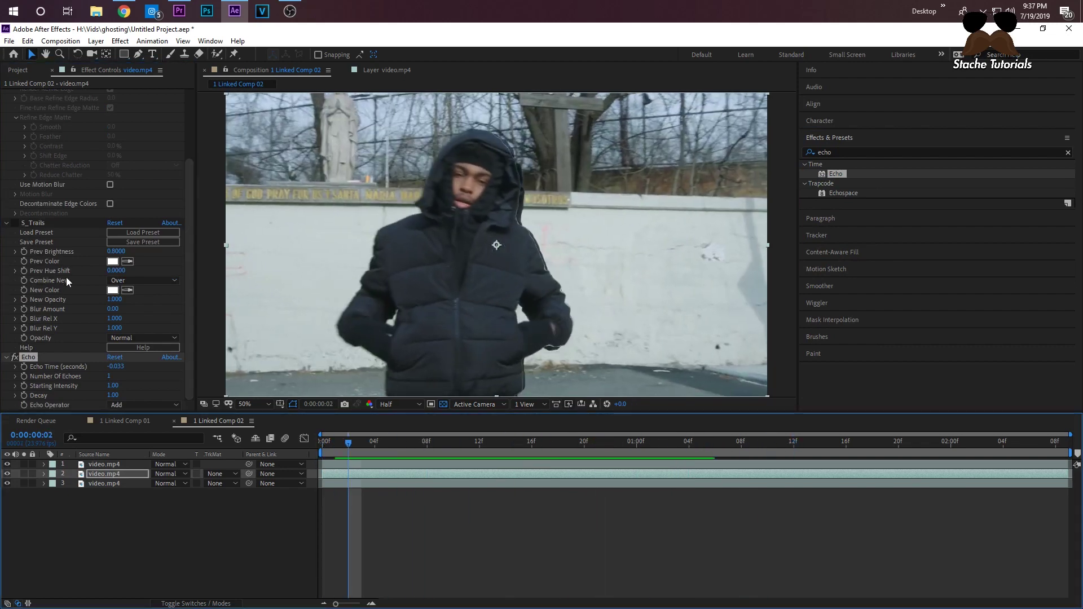
click(7, 223)
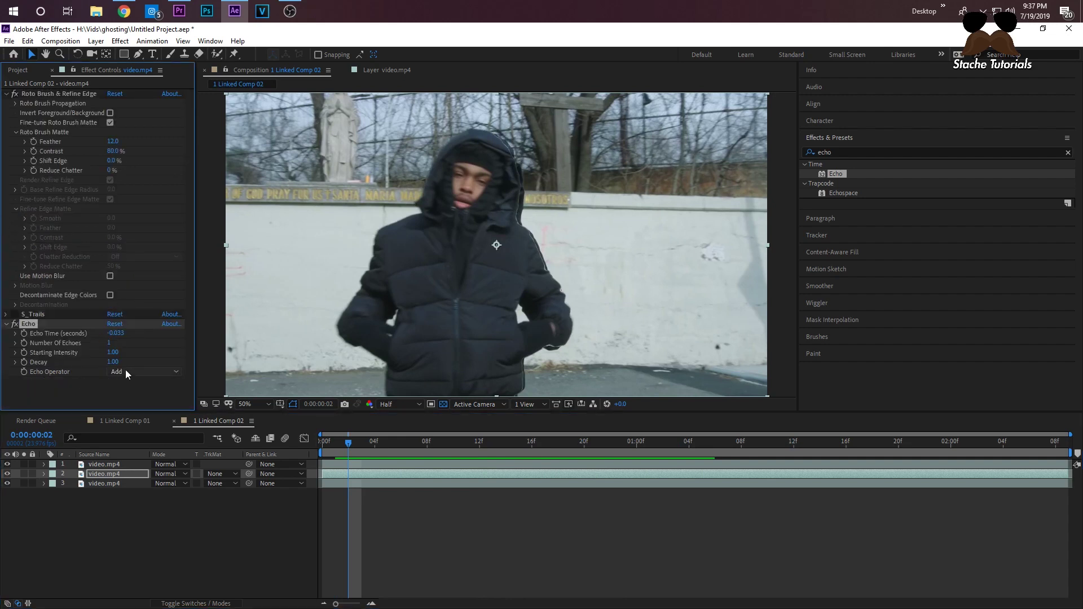
- Set the Echo Operator to Maximum, try a different Echo Time and restore it to -0.033 seconds
click(128, 373)
click(142, 396)
drag(348, 448, 401, 442)
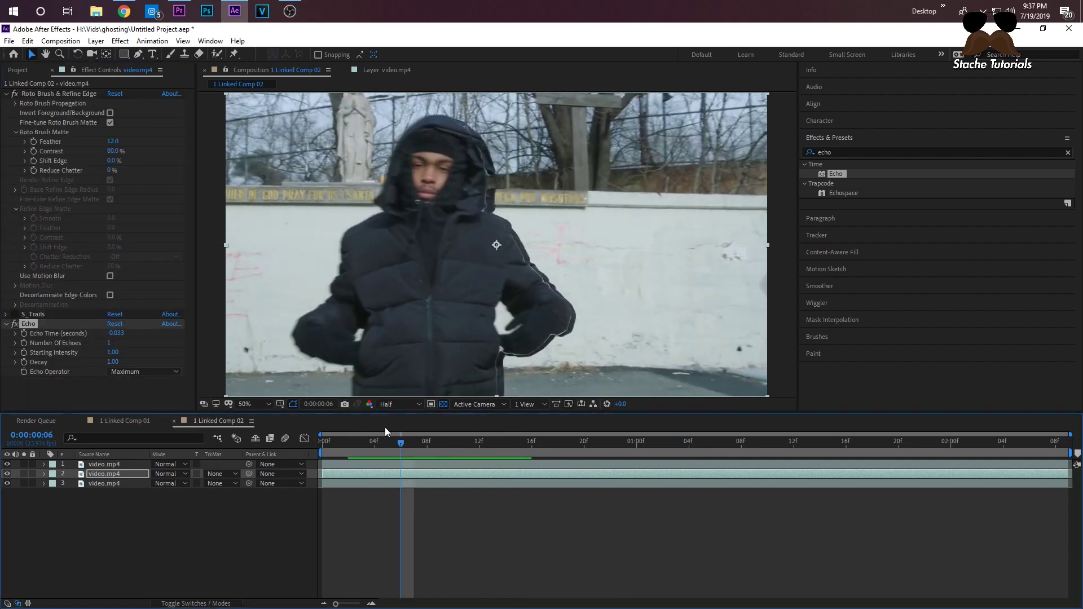
drag(121, 334, 128, 342)
click(116, 333)
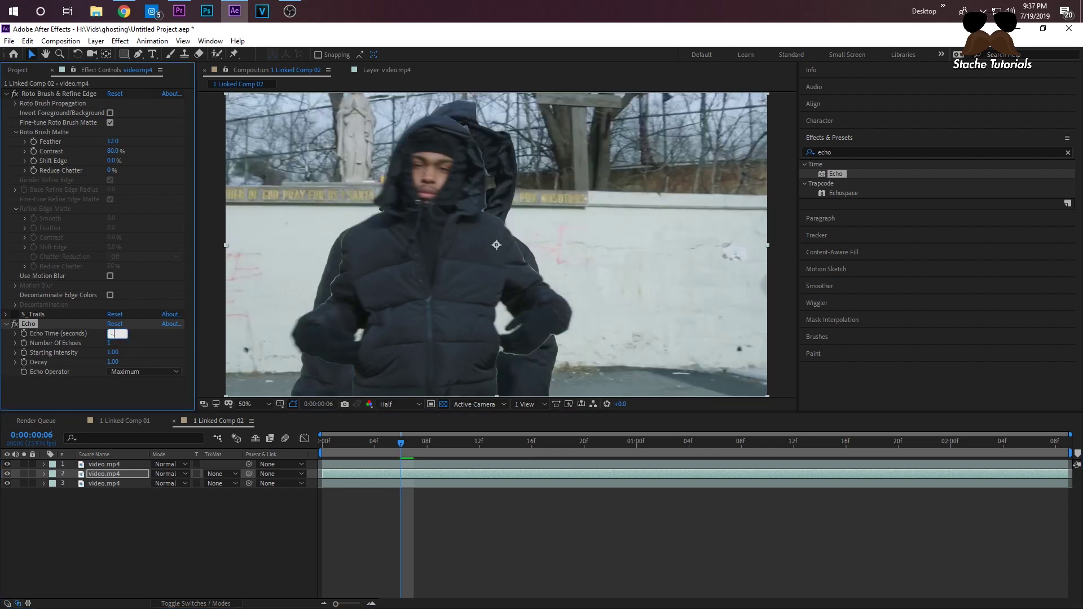
key(Return)
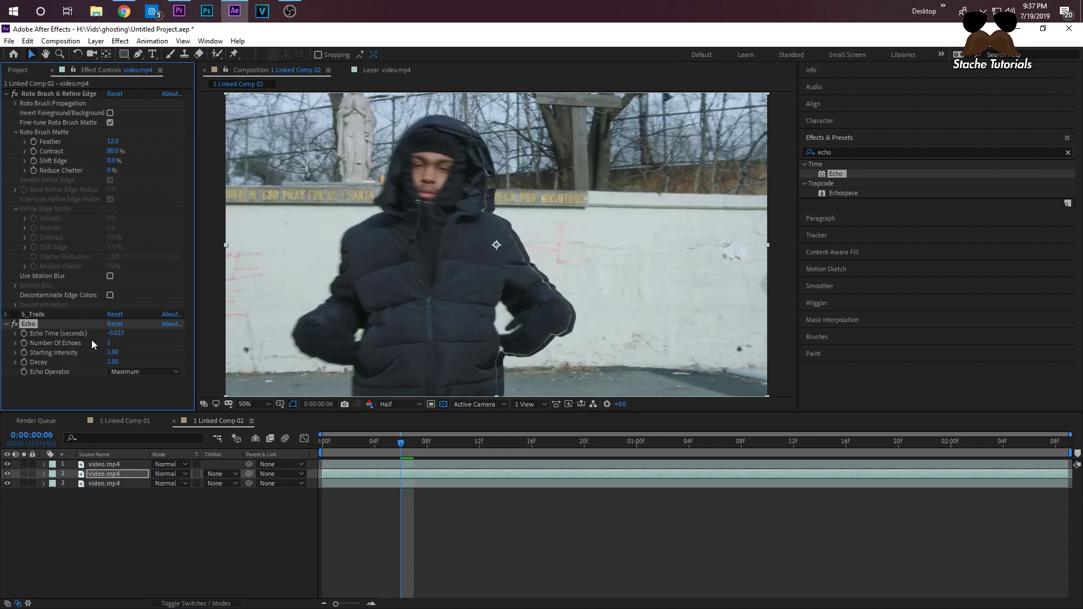
- Set the Number of Echoes to 20 and move the playhead back to 0:00:00:00 to preview the result
click(107, 343)
text(20)
key(Return)
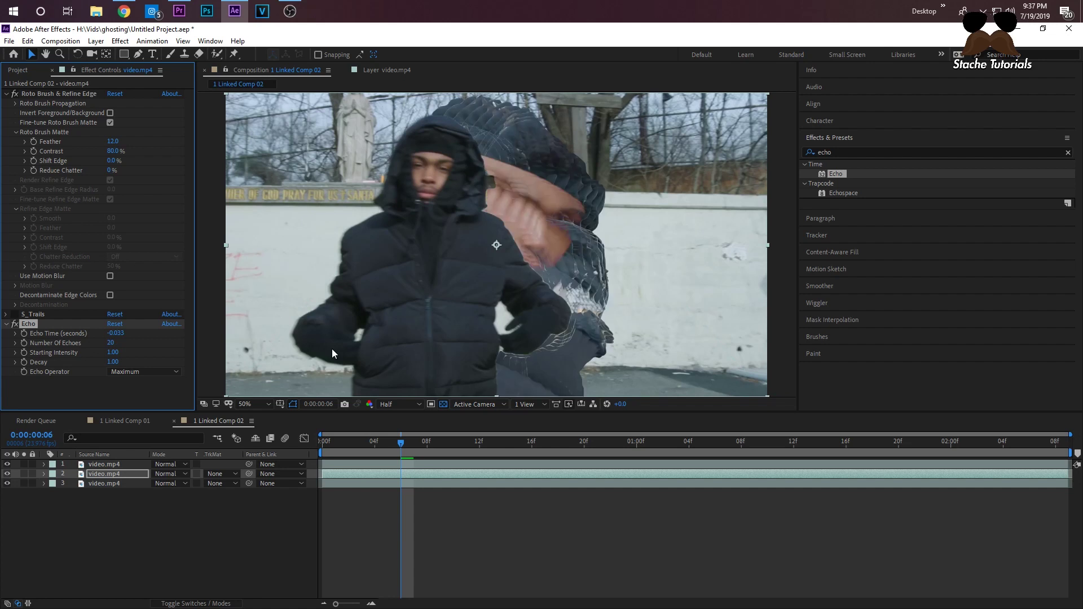
drag(404, 451, 310, 441)
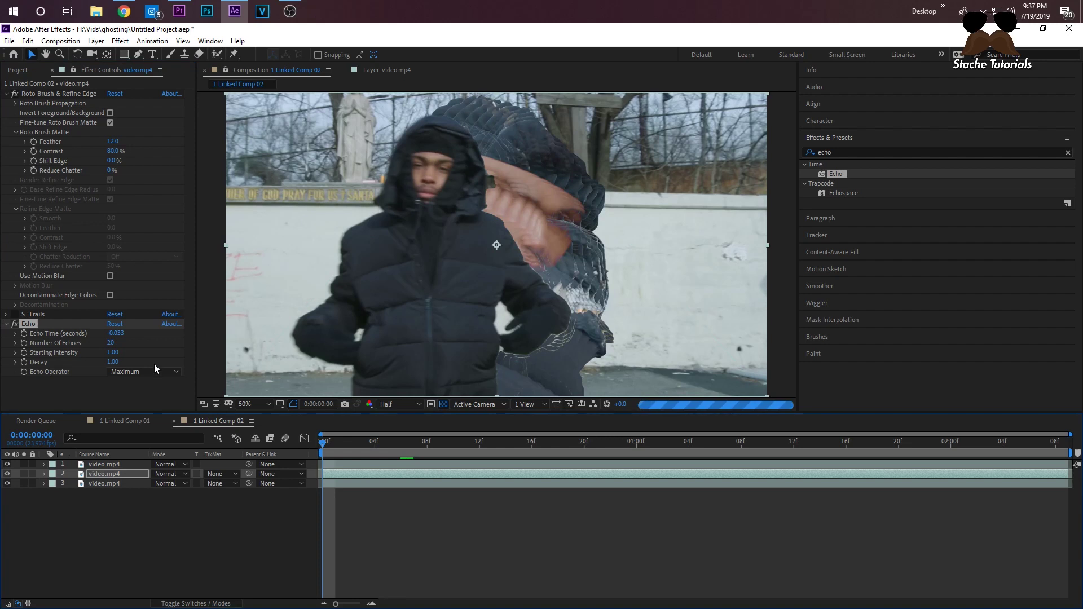
- Set the Number of Echoes to 12 and reset the Echo effect to its defaults
click(113, 342)
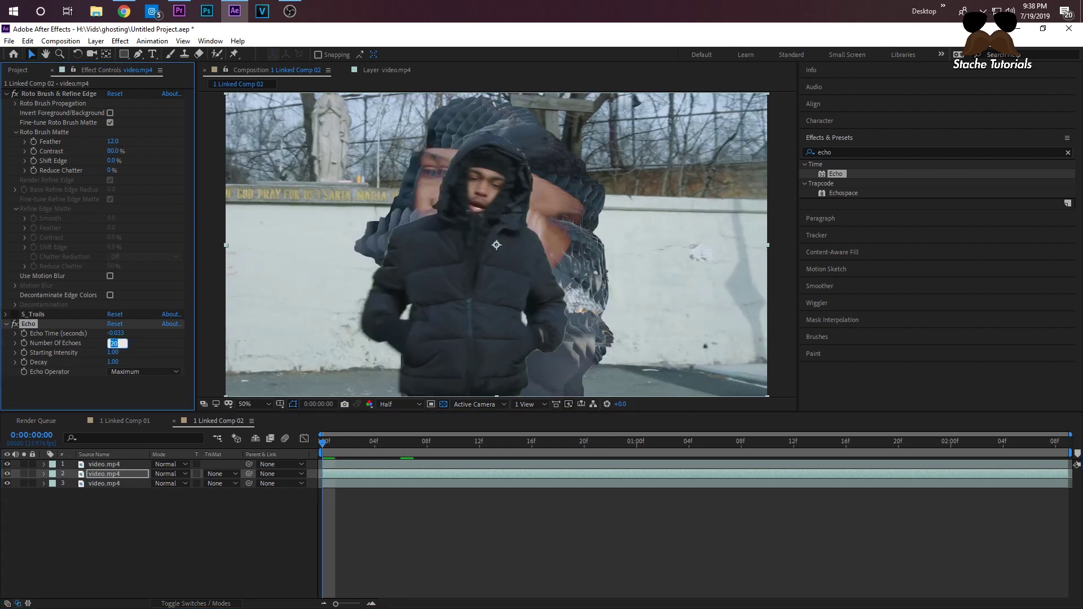
text(12)
key(Return)
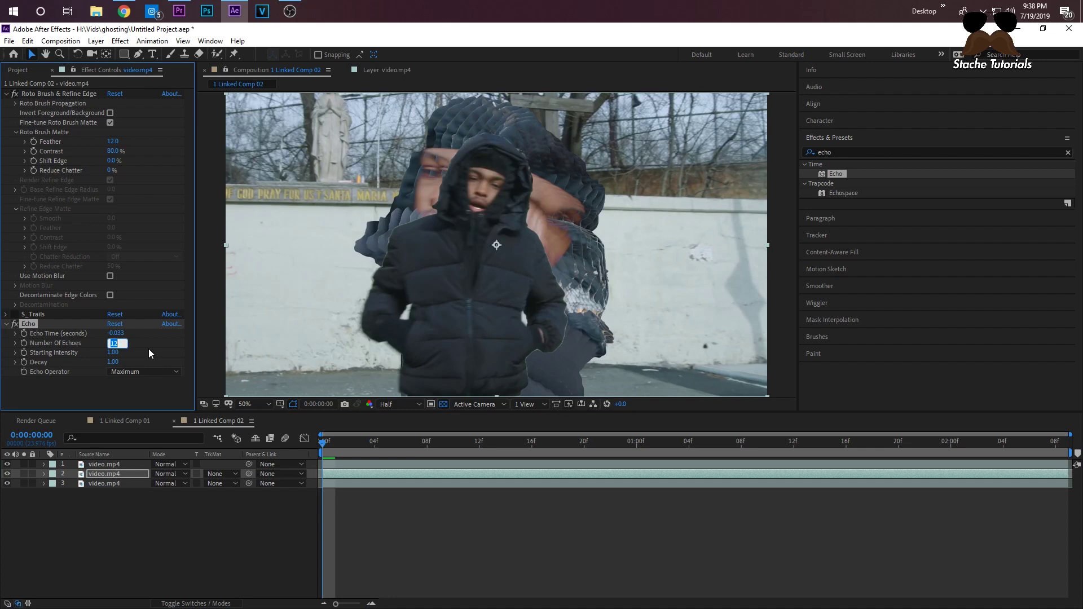
click(100, 384)
click(116, 324)
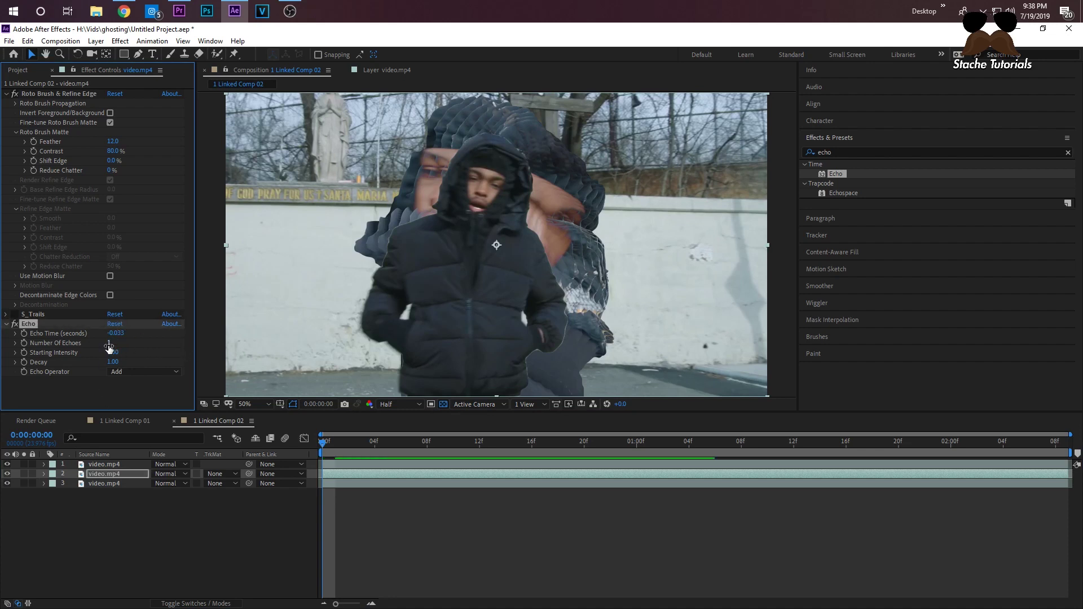
- Set the Number of Echoes to 3 and preview the echo trail from near the start of the composition
click(110, 343)
text(3)
key(Return)
click(337, 448)
key(space)
drag(374, 461, 505, 458)
- Set the Echo Operator to Minimum and preview the echo trail up to 0:00:00:23
click(141, 372)
click(129, 408)
drag(382, 452, 623, 446)
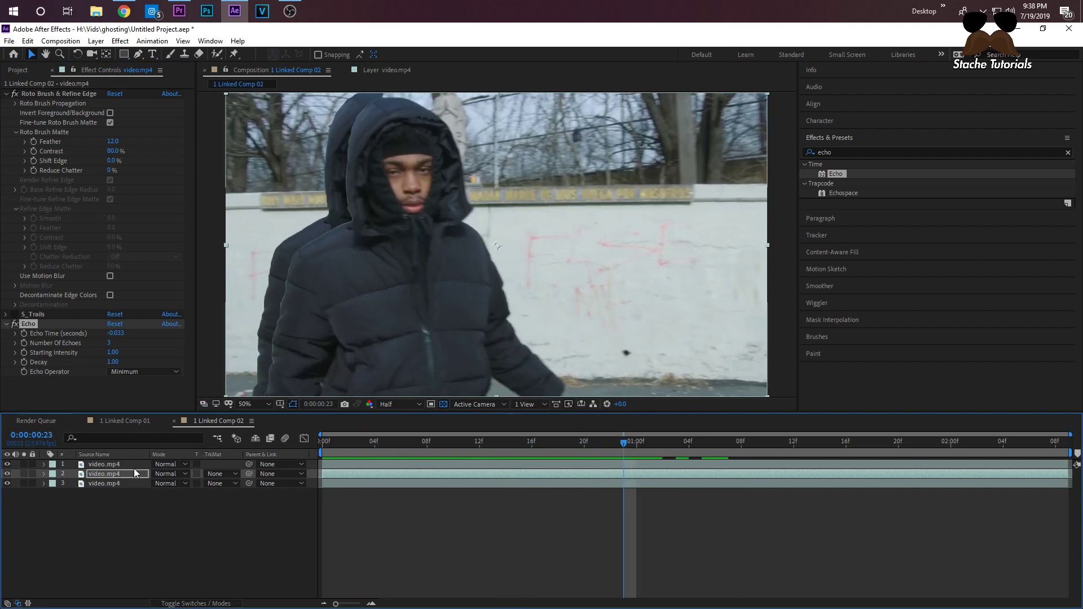
- Lower the middle video.mp4 layer's Opacity to 79% and preview the composition up to 0:00:01:04
key(t)
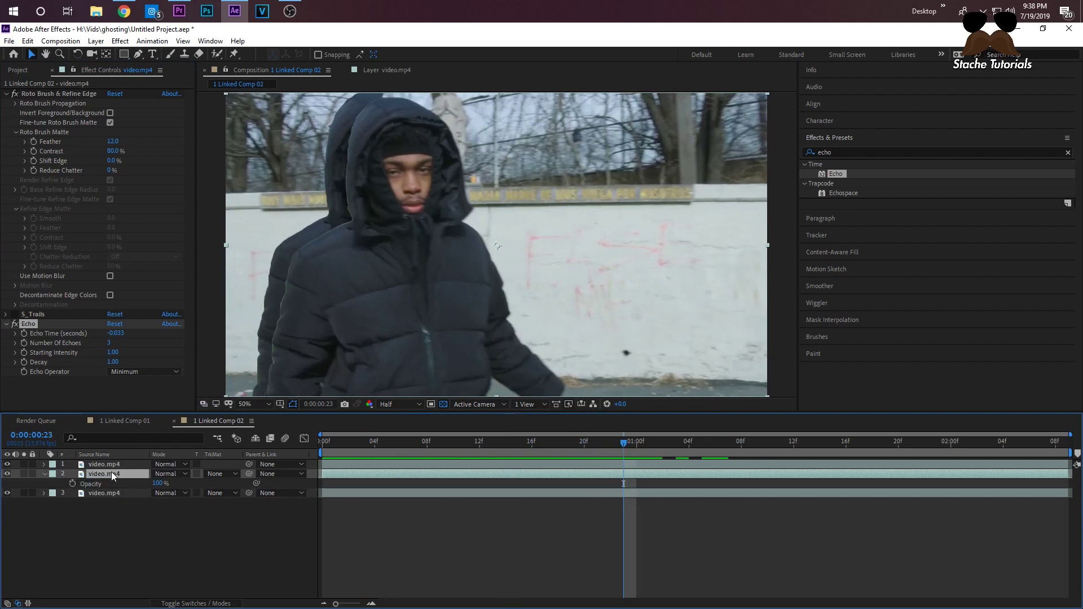
drag(158, 483, 149, 484)
drag(325, 441, 688, 442)
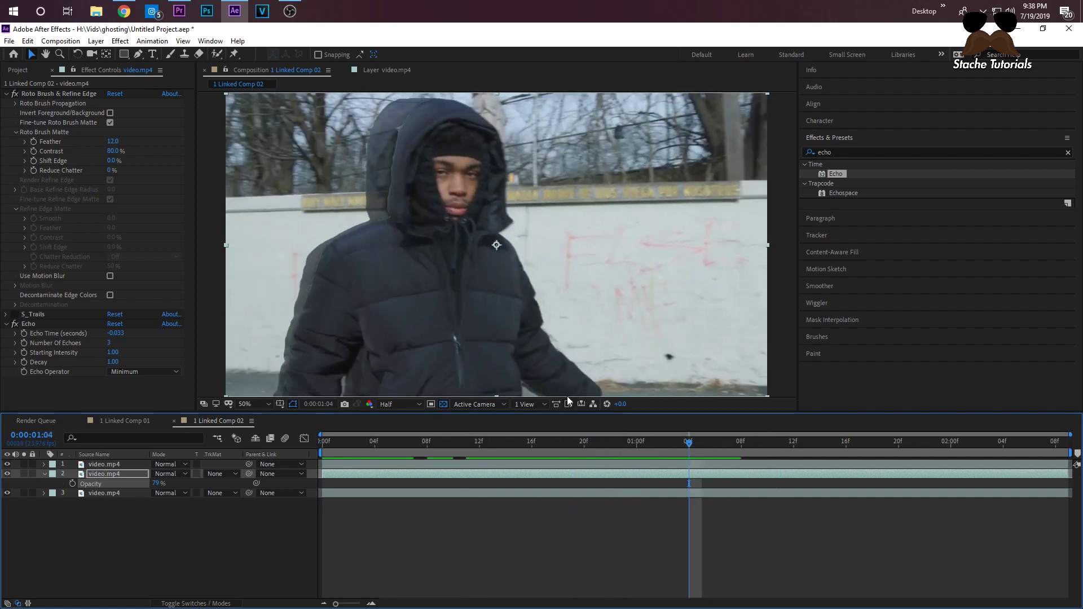
- Set the Number of Echoes to 9 and preview the echo trail up to 0:00:00:23
drag(111, 345, 110, 344)
click(427, 443)
drag(411, 443, 621, 458)
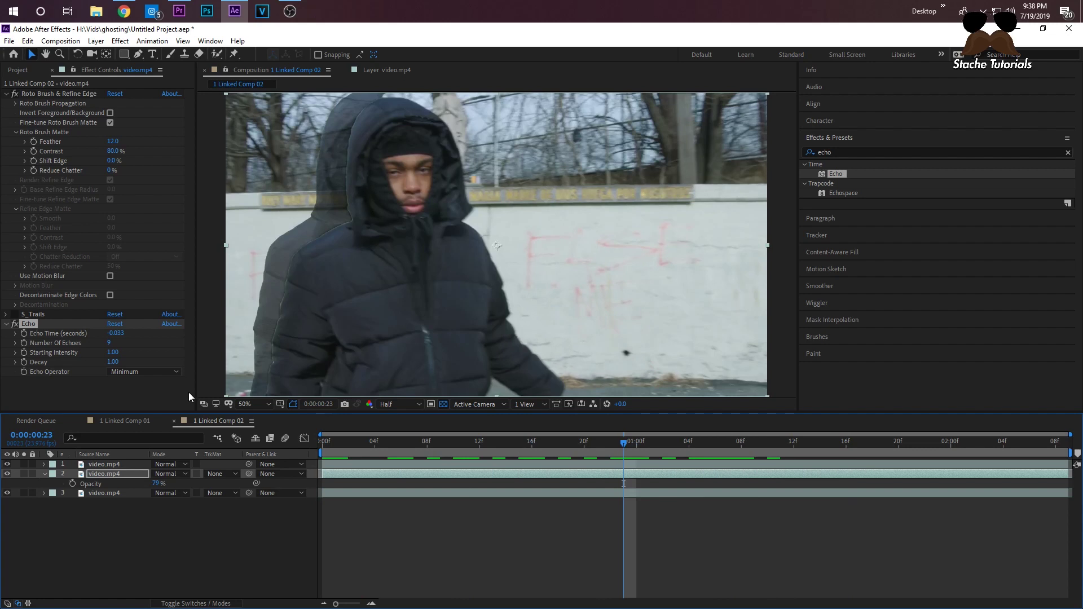